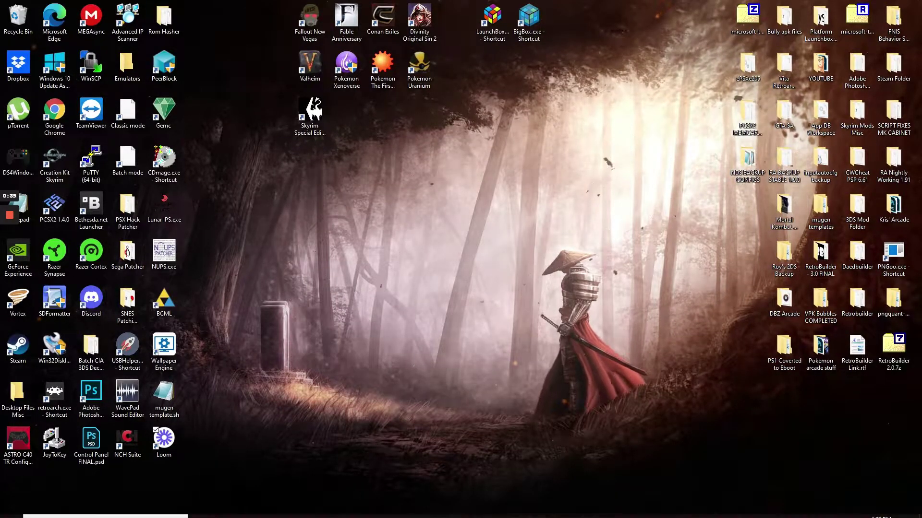
Open the ISO folder inside pspemu on the SD2VITA 256 (D:) drive in File Explorer.
mouse_move(244, 510)
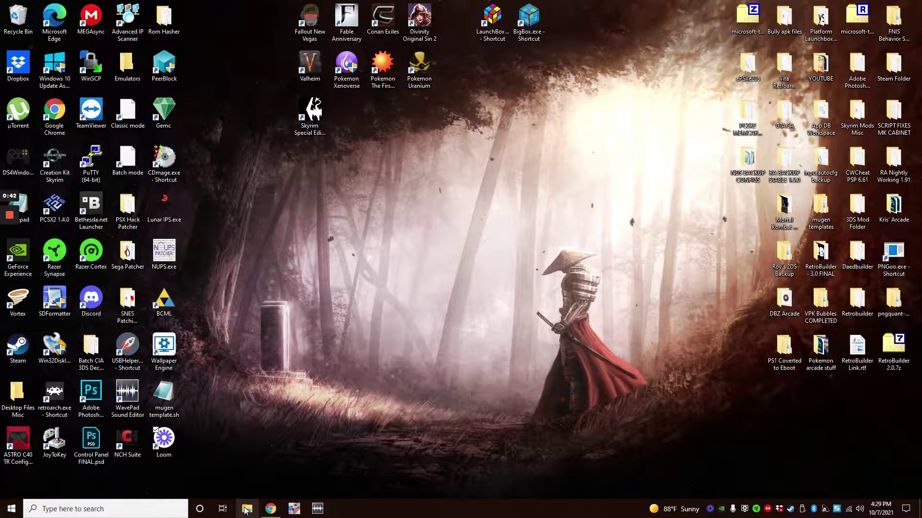
left_click(246, 510)
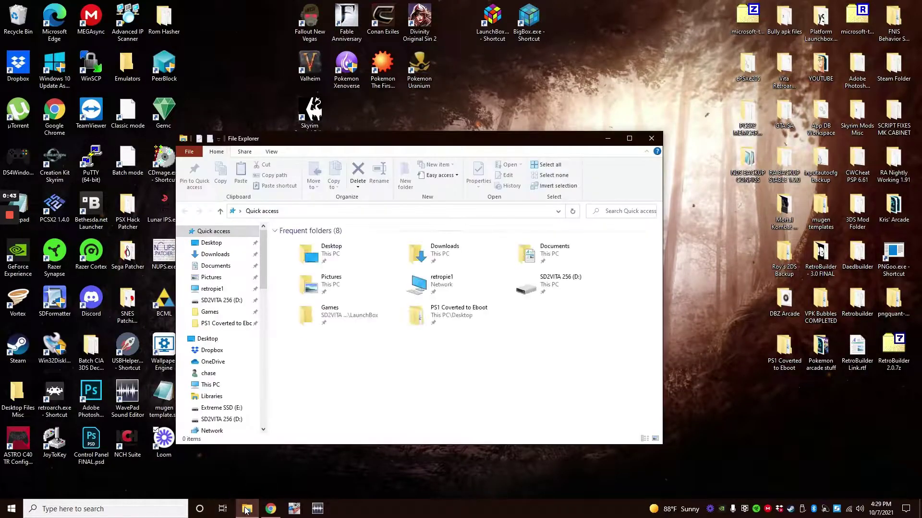
left_click(229, 303)
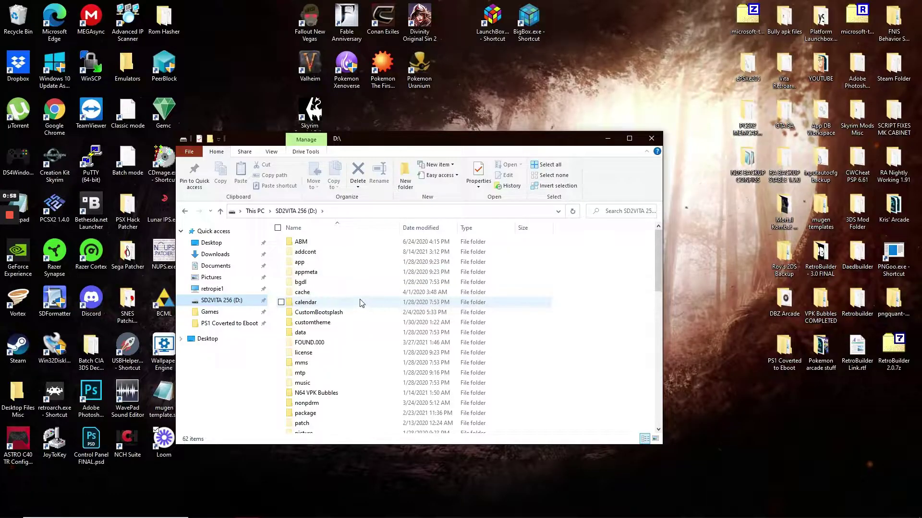
scroll(361, 303, "down", 5)
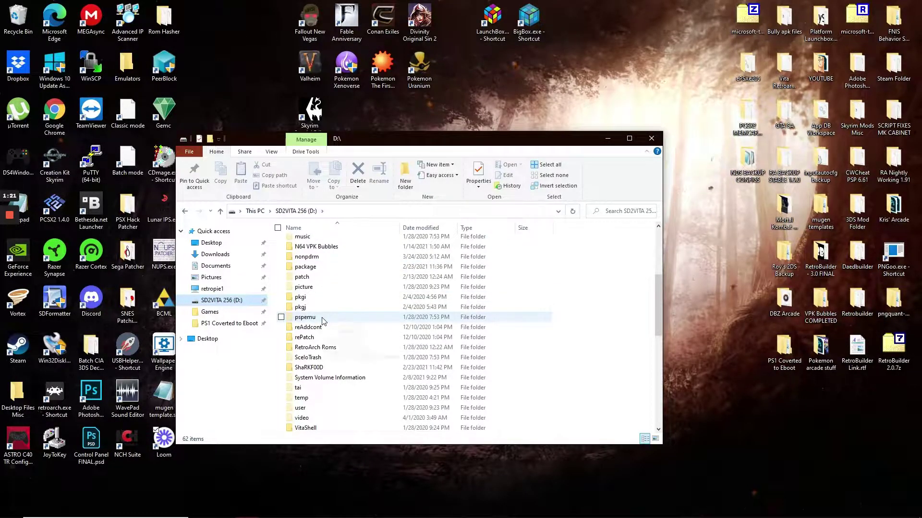
mouse_move(322, 322)
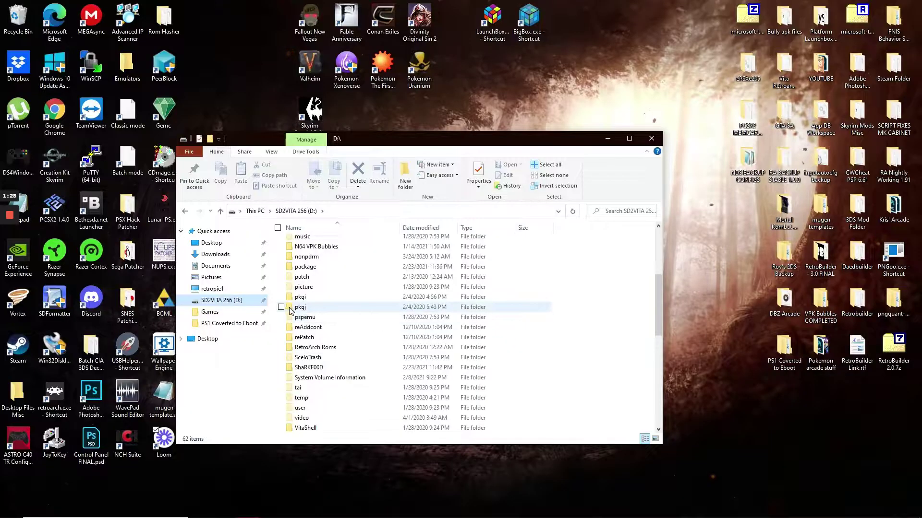
double_click(316, 318)
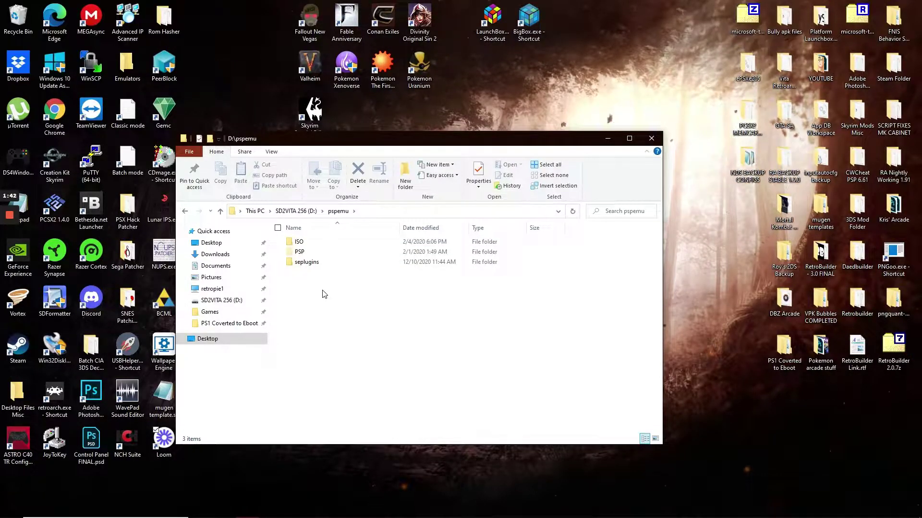
double_click(315, 243)
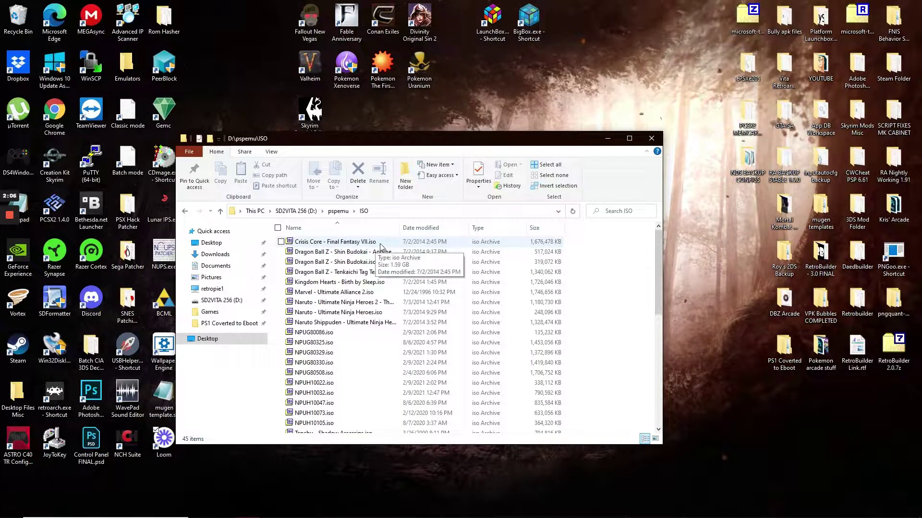
Look through the game ISO files stored in the pspemu ISO folder.
scroll(380, 257, "down", 2)
scroll(379, 262, "down", 7)
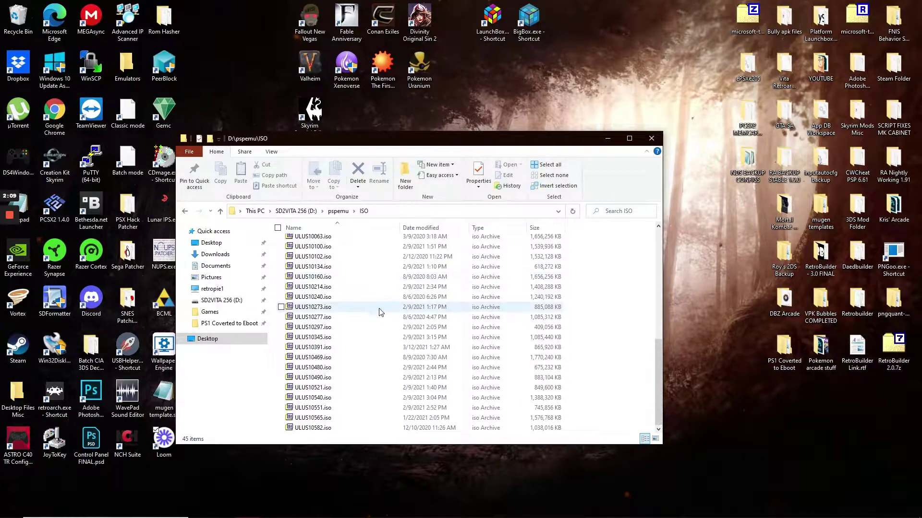
scroll(382, 310, "up", 4)
scroll(368, 306, "up", 4)
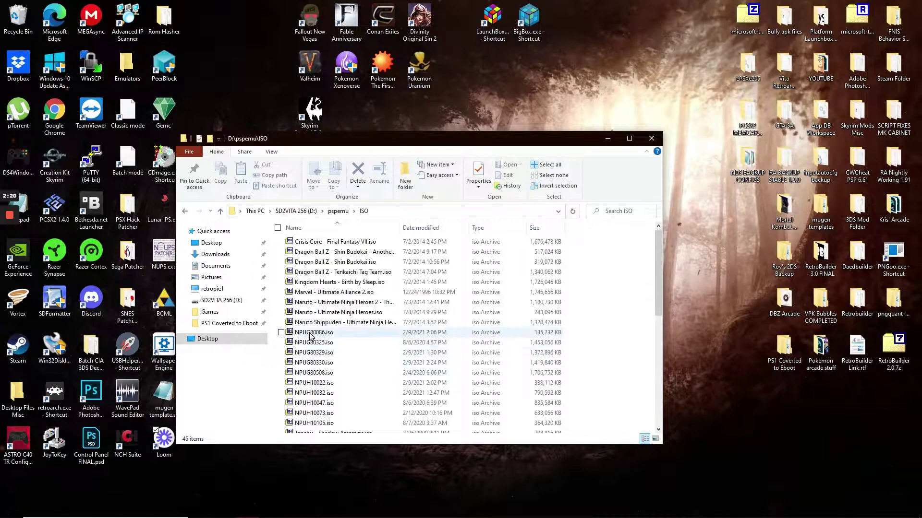
scroll(309, 340, "down", 8)
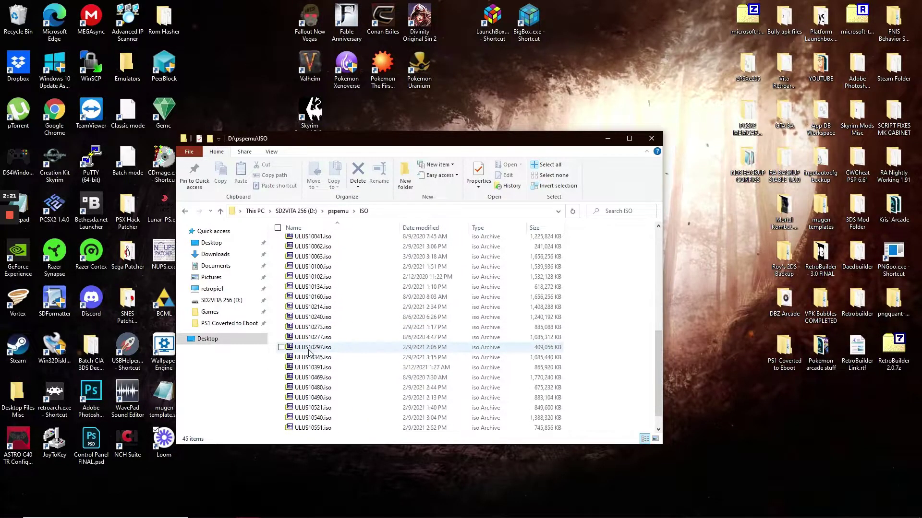
scroll(311, 336, "up", 7)
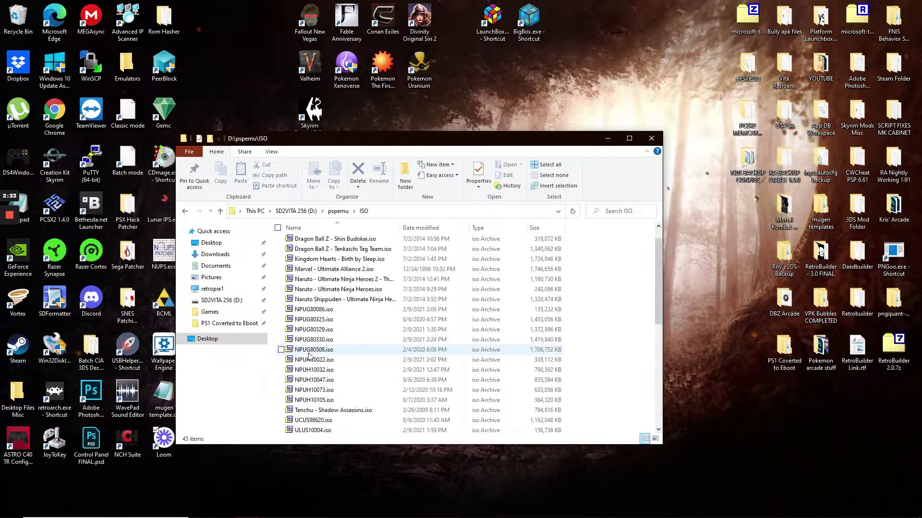
scroll(317, 298, "up", 1)
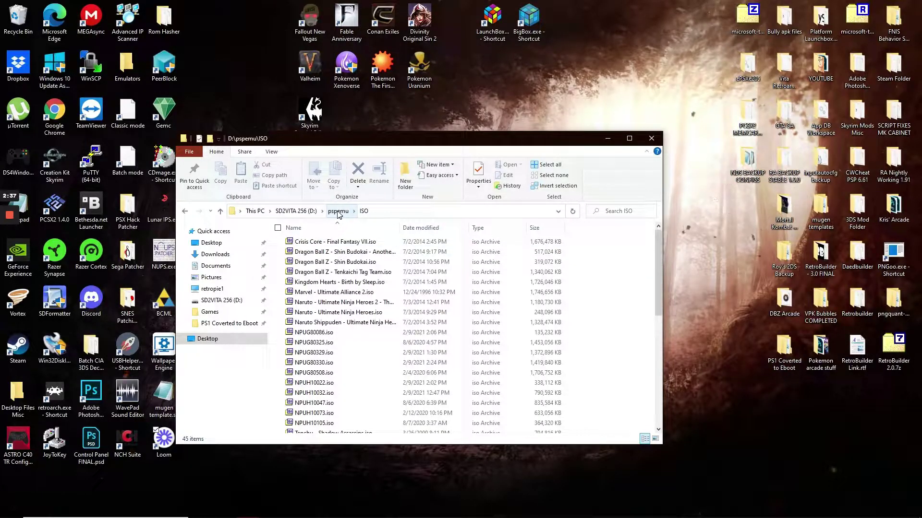
left_click_drag(355, 141, 366, 104)
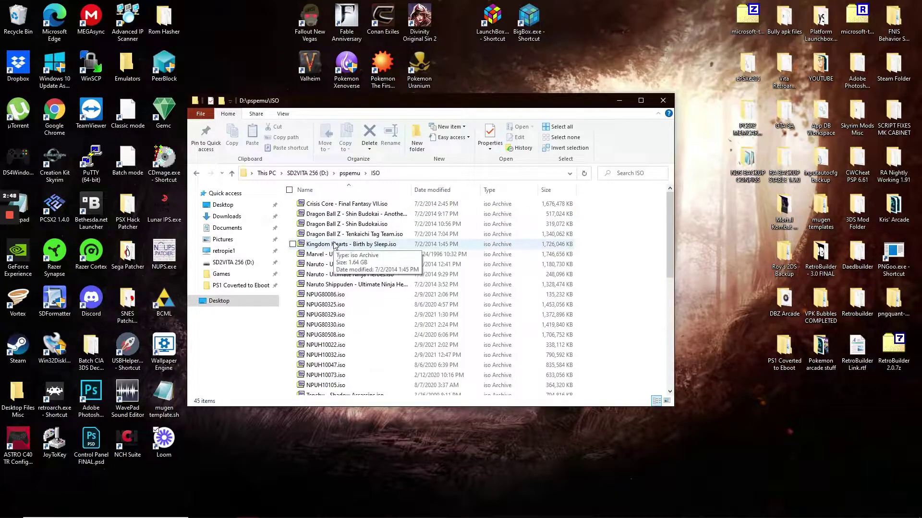
Copy the Marvel - Ultimate Alliance (Europe) (v1.01) ISO from its folder in PS1 Coverted to Eboot\PSP Games.
left_click(234, 287)
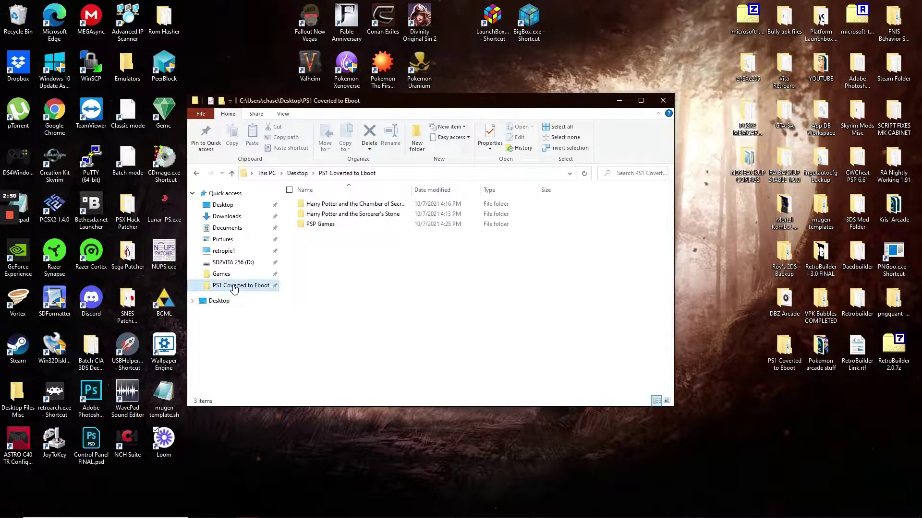
double_click(320, 225)
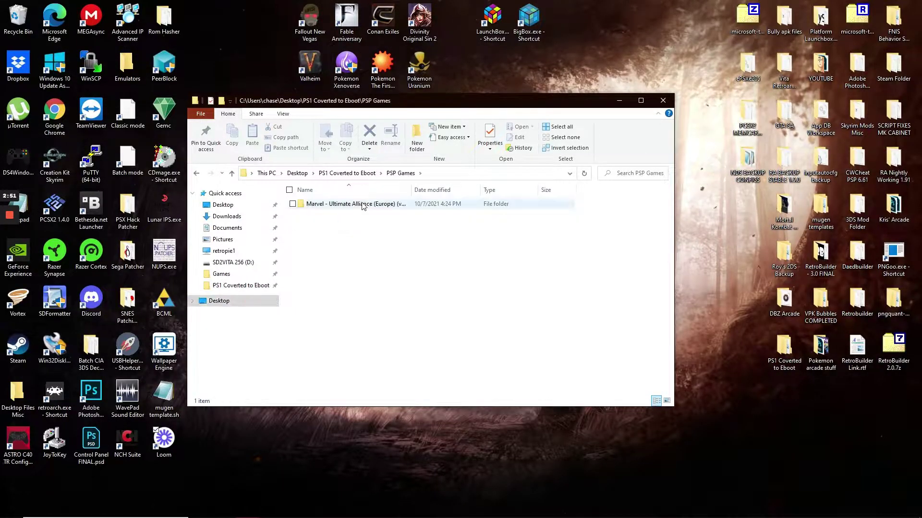
double_click(366, 205)
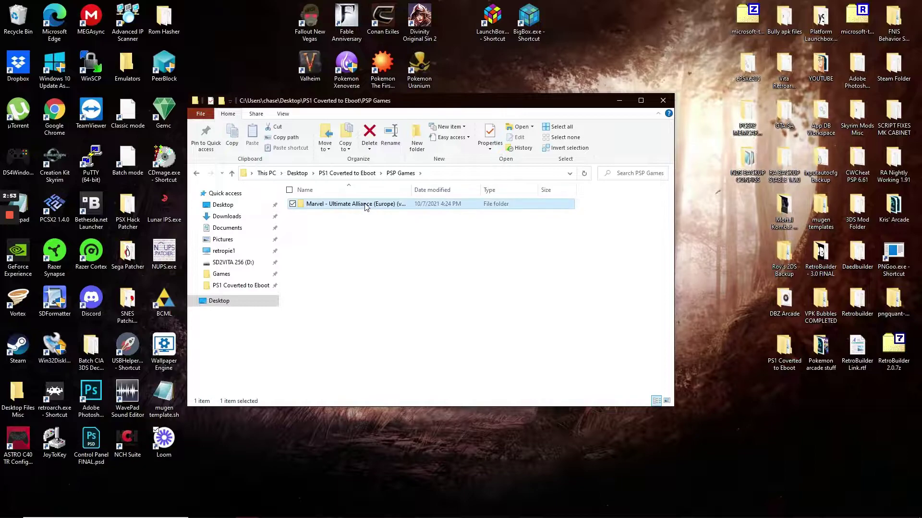
left_click(366, 206)
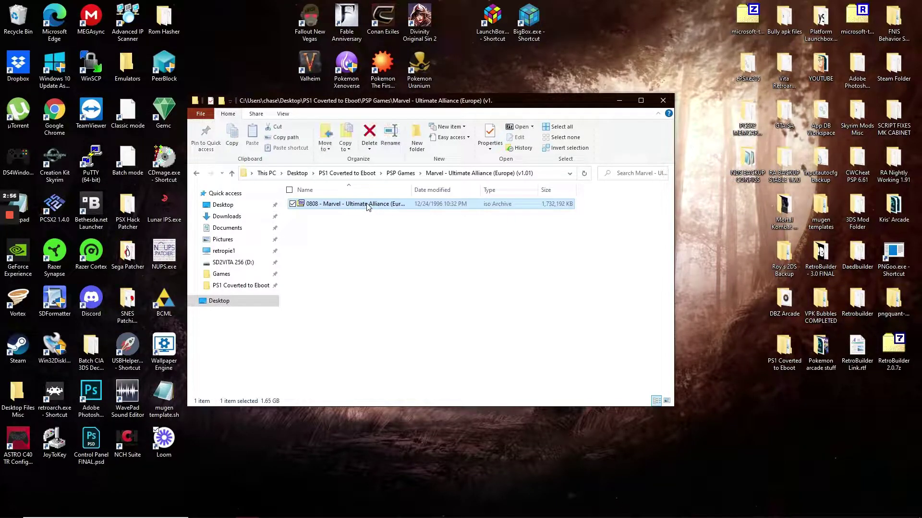
right_click(367, 205)
left_click(388, 431)
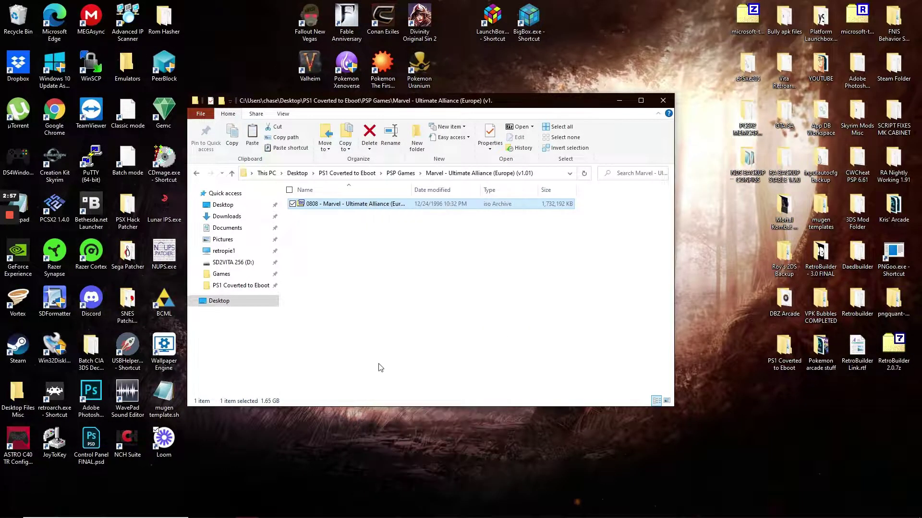
Paste the copied Marvel - Ultimate Alliance ISO into the pspemu\ISO folder on SD2VITA 256 (D:).
left_click(237, 265)
scroll(346, 275, "down", 3)
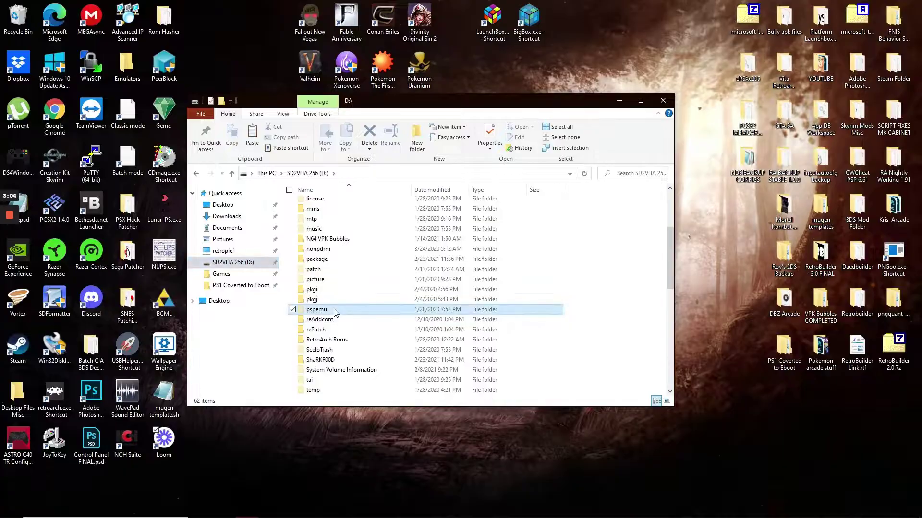
double_click(336, 310)
double_click(318, 205)
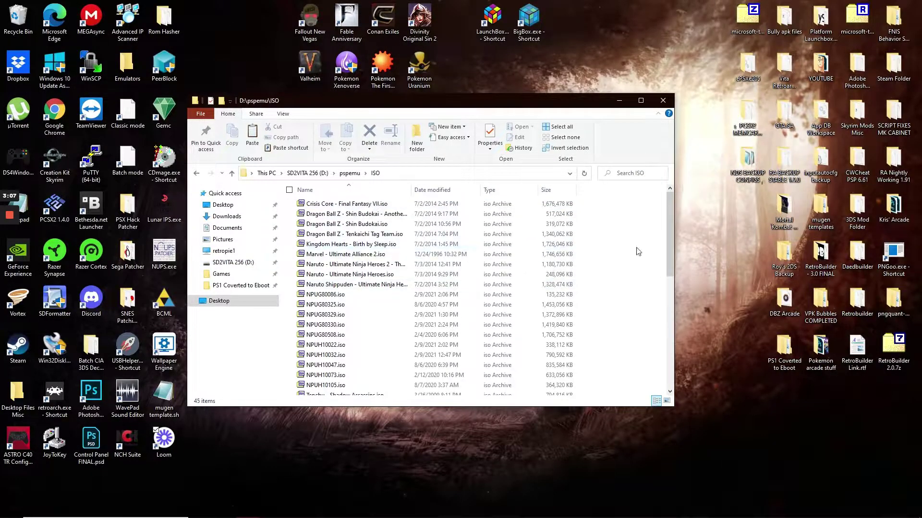
right_click(612, 254)
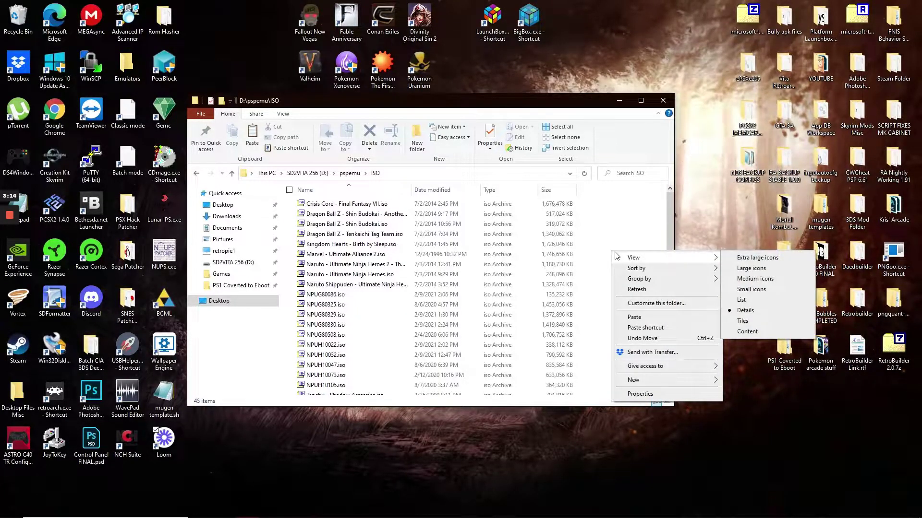
left_click(639, 318)
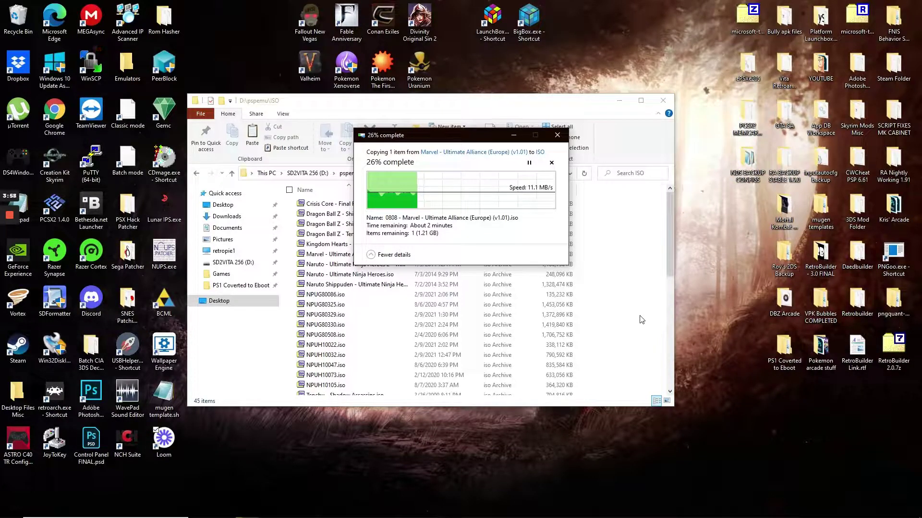
mouse_move(5, 198)
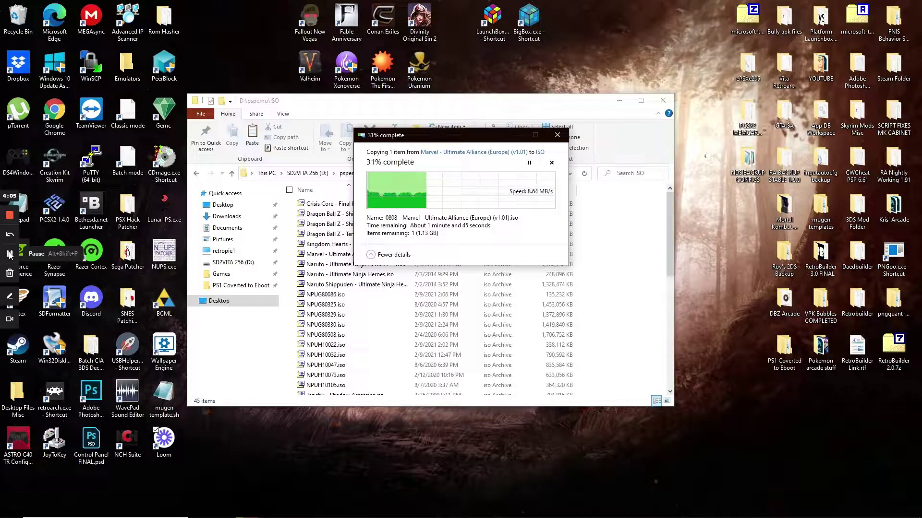
left_click(9, 254)
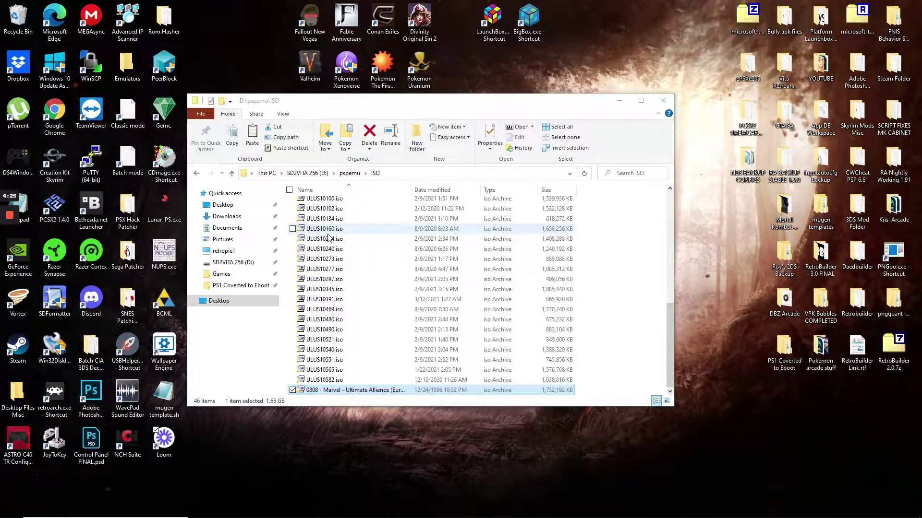
Return the folder window to the SD2VITA 256 (D:) root, minimize it, and launch PSX2PSP in Classic mode.
left_click(307, 174)
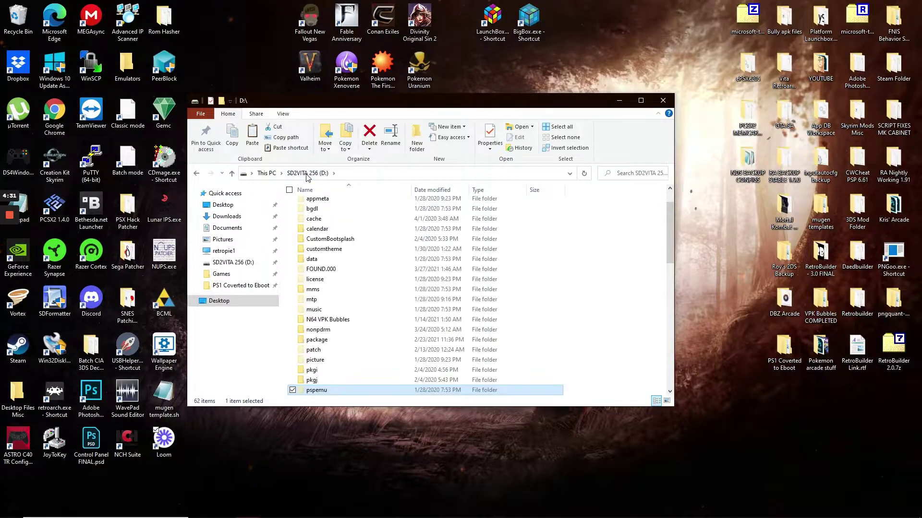
left_click(619, 103)
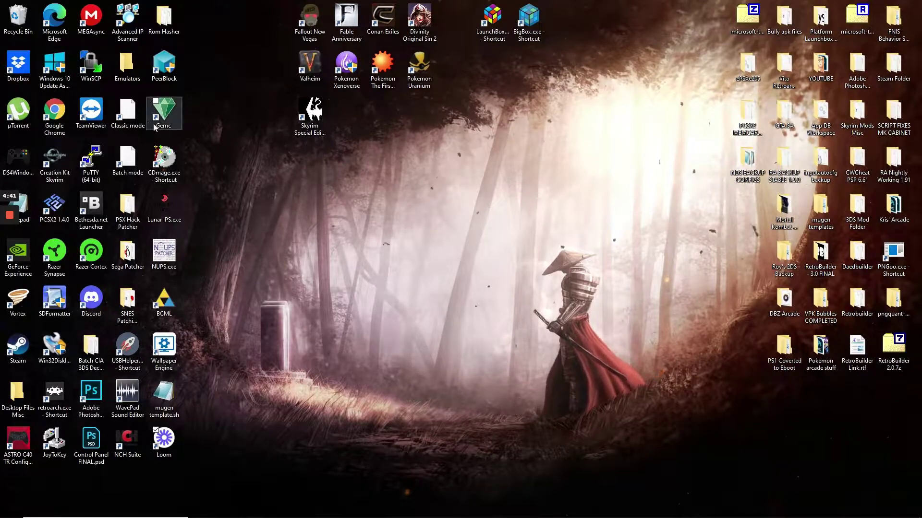
double_click(119, 114)
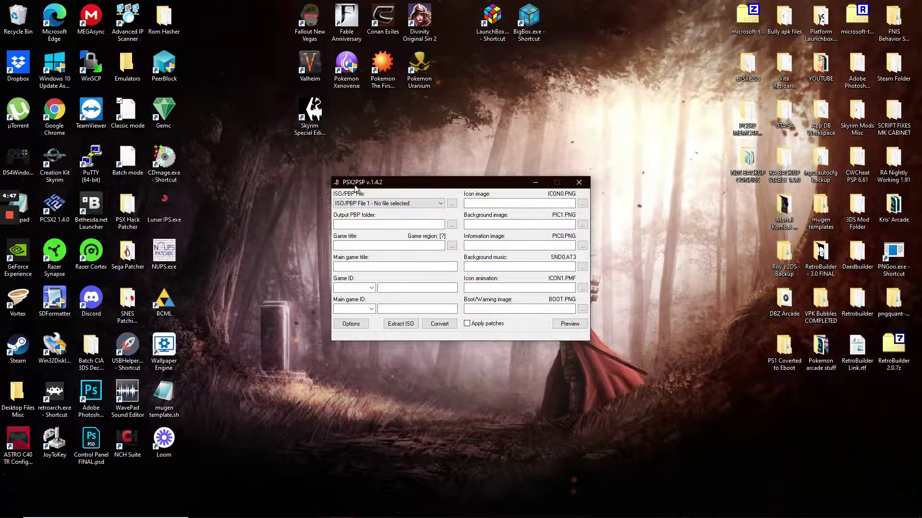
mouse_move(389, 182)
left_mouse_down()
mouse_move(378, 188)
mouse_move(397, 193)
left_mouse_up()
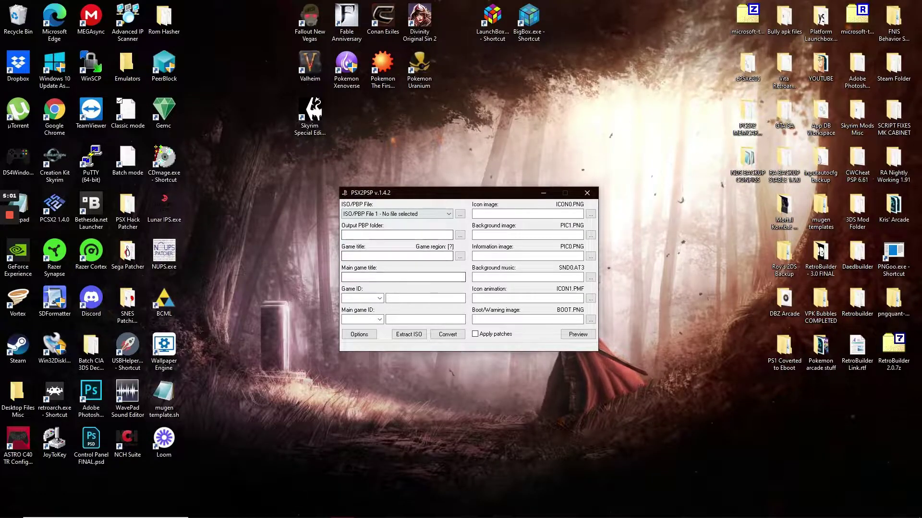
Switch to the browser and review the requirements and conversion instructions in the cfwaifu.com PSX2PSP guide.
left_click(294, 508)
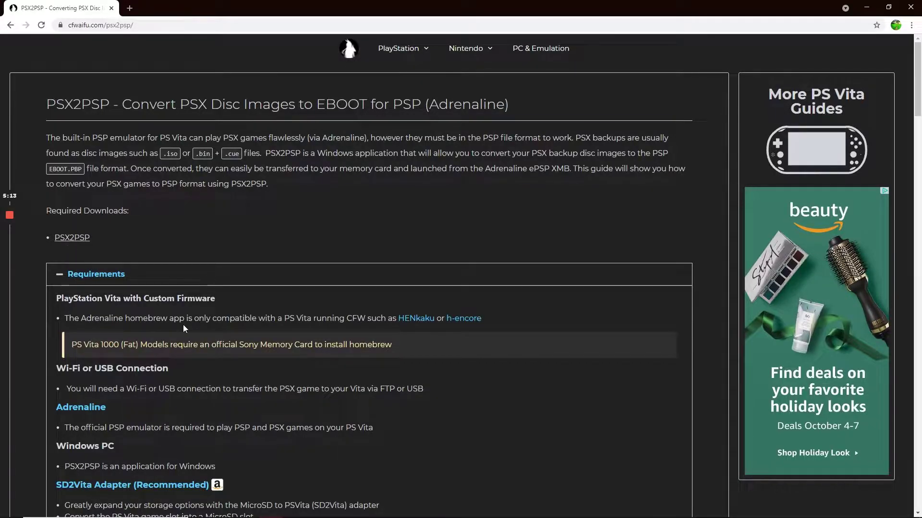
scroll(183, 325, "down", 5)
scroll(182, 326, "down", 4)
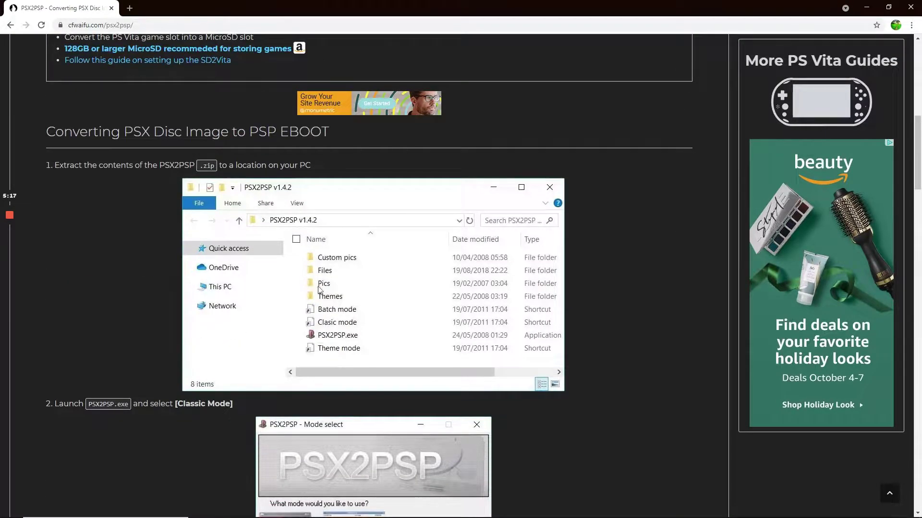
scroll(179, 349, "down", 10)
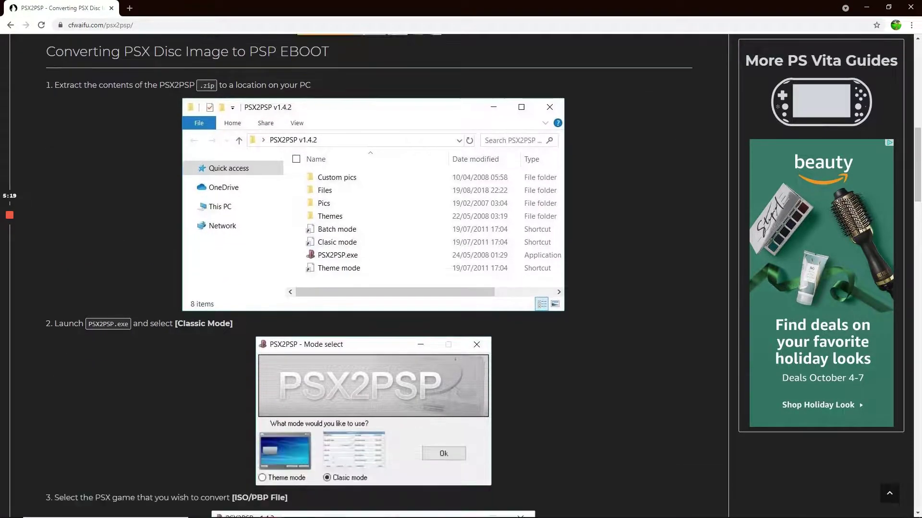
scroll(177, 349, "up", 7)
scroll(178, 348, "up", 10)
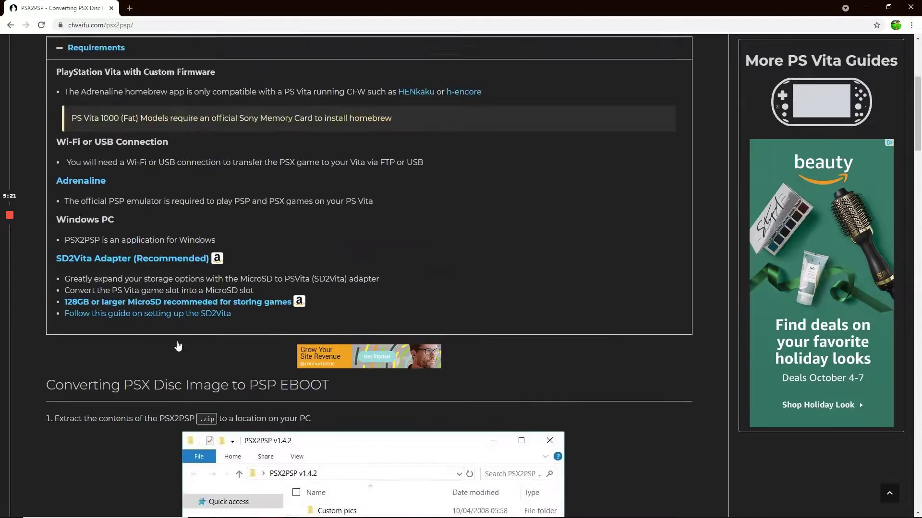
left_click(867, 10)
Switch to PSX2PSP and browse for the input ISO/PBP file into PS1 Coverted to Eboot\Harry Potter and the Sorcerer's Stone.
left_click_drag(419, 183, 425, 195)
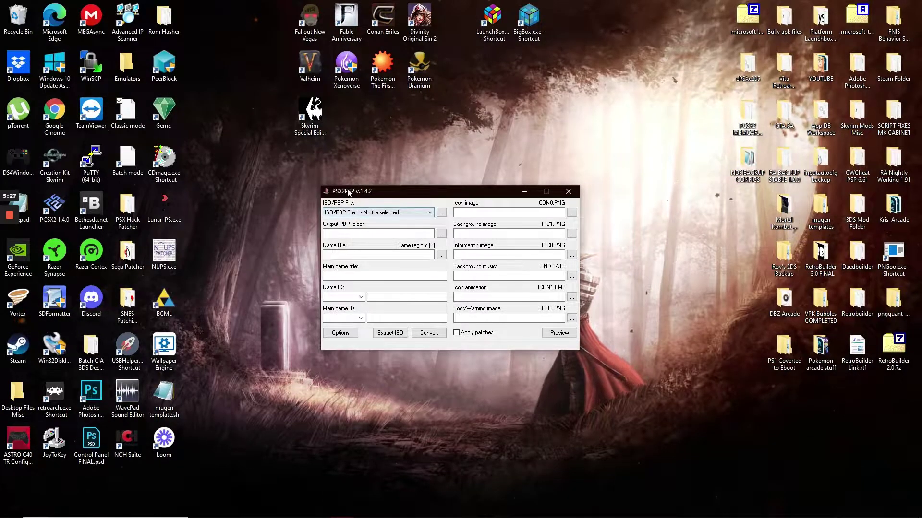
left_click(335, 215)
left_click(336, 220)
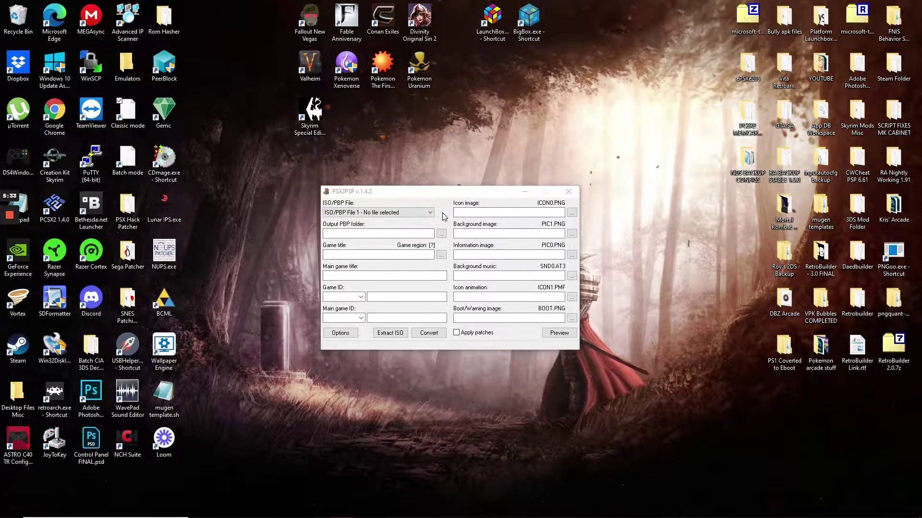
left_click(441, 214)
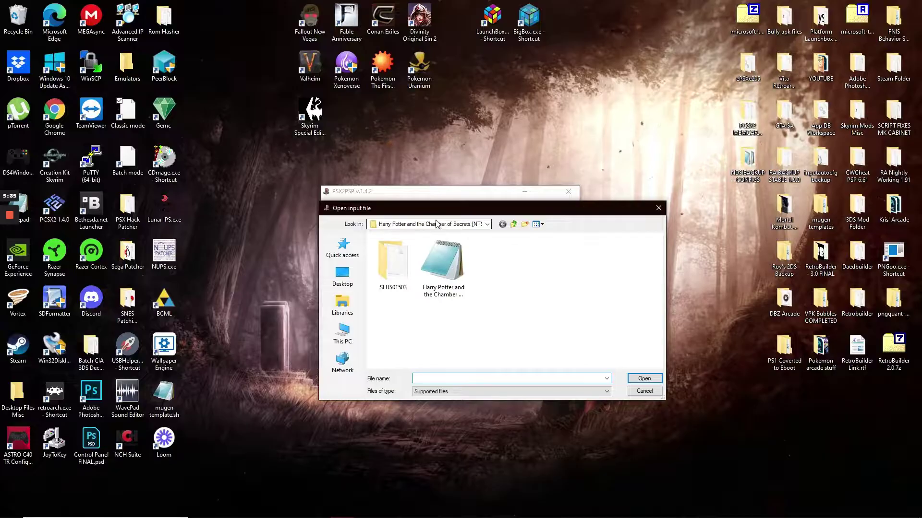
left_click(488, 224)
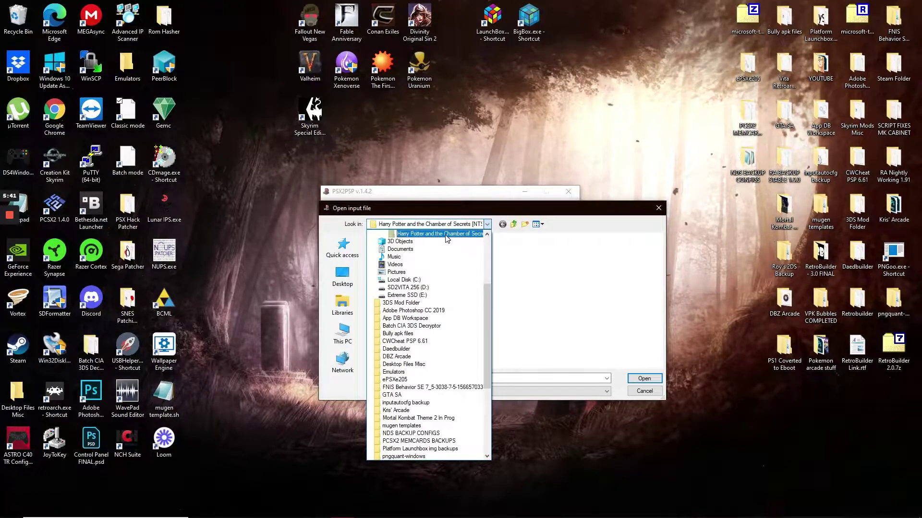
scroll(432, 413, "down", 6)
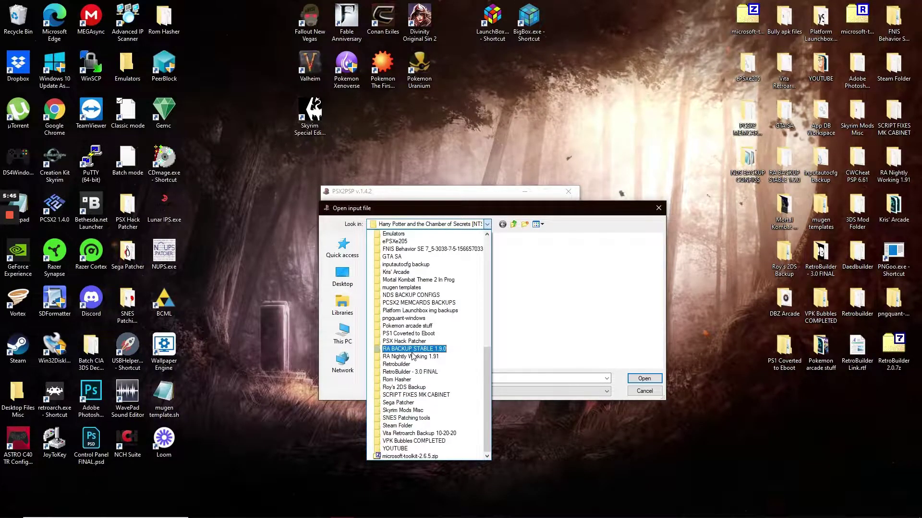
left_click(408, 334)
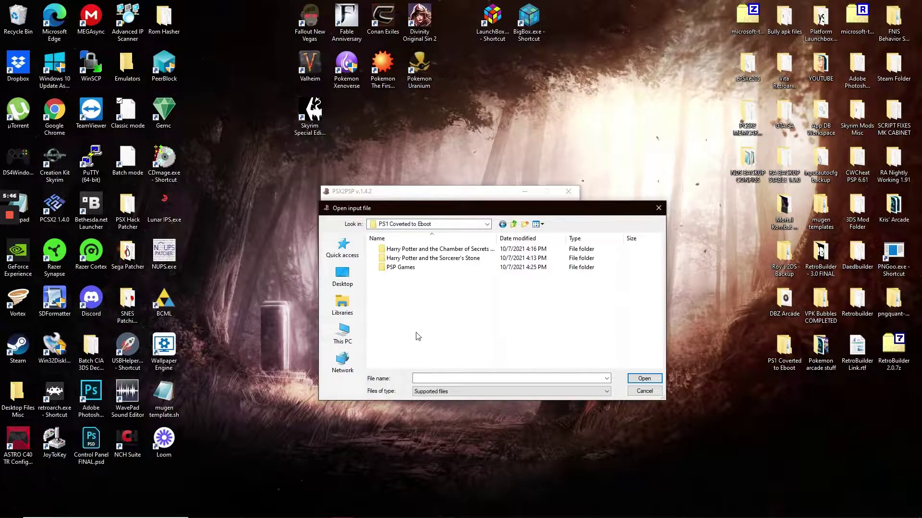
double_click(432, 259)
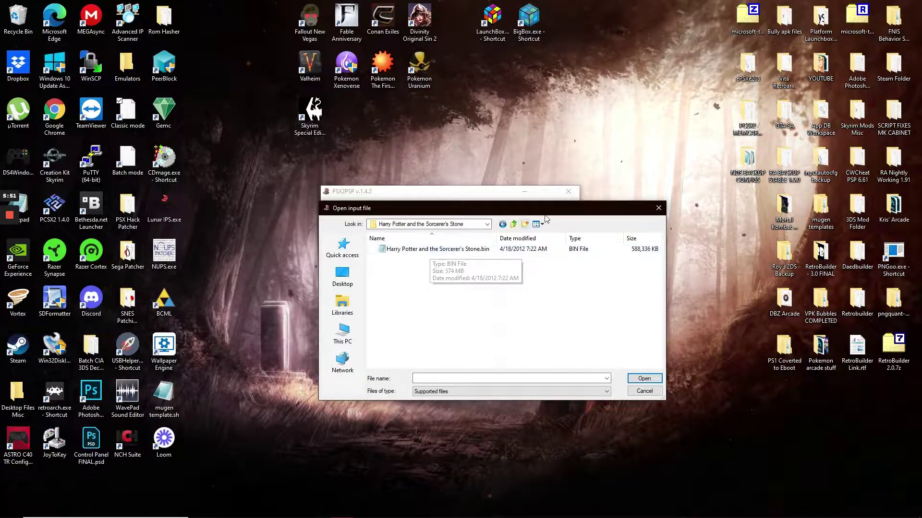
Examine the Harry Potter and the Sorcerer's Stone folder's files and view its PNG cover image, then close the image and folder windows.
double_click(787, 348)
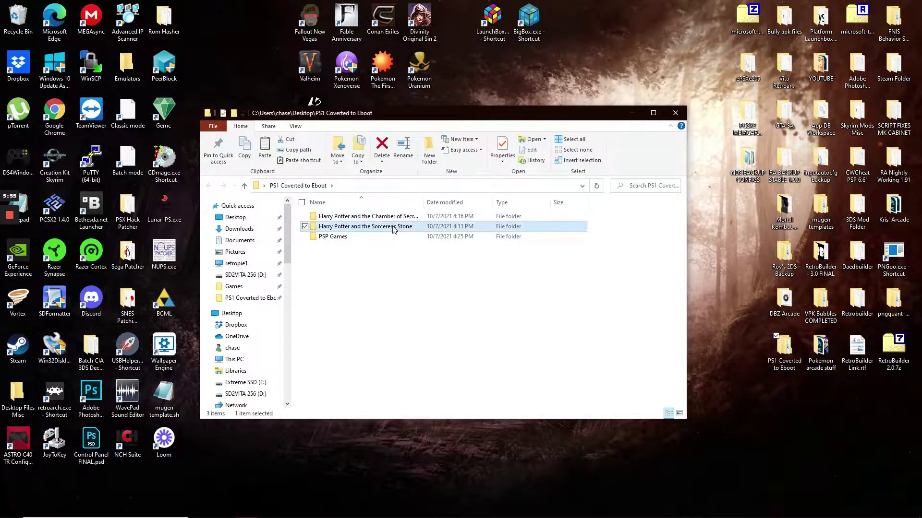
double_click(417, 227)
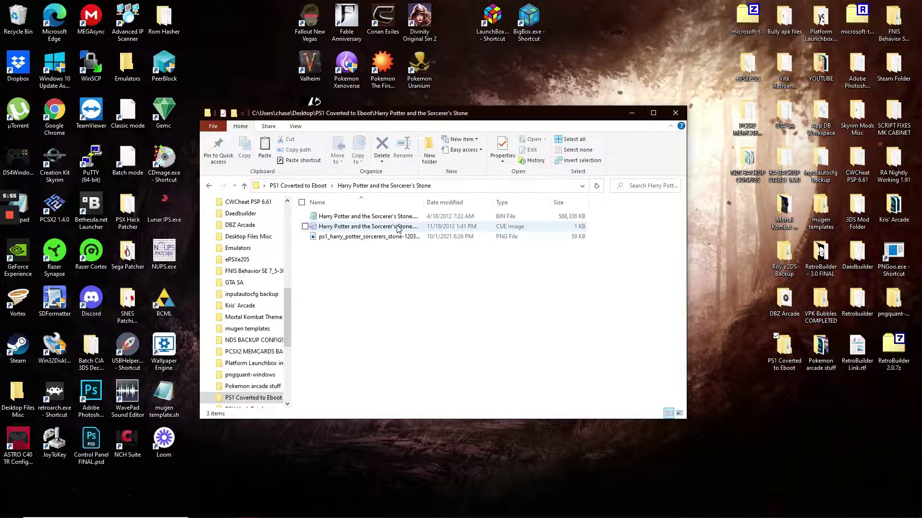
right_click(352, 240)
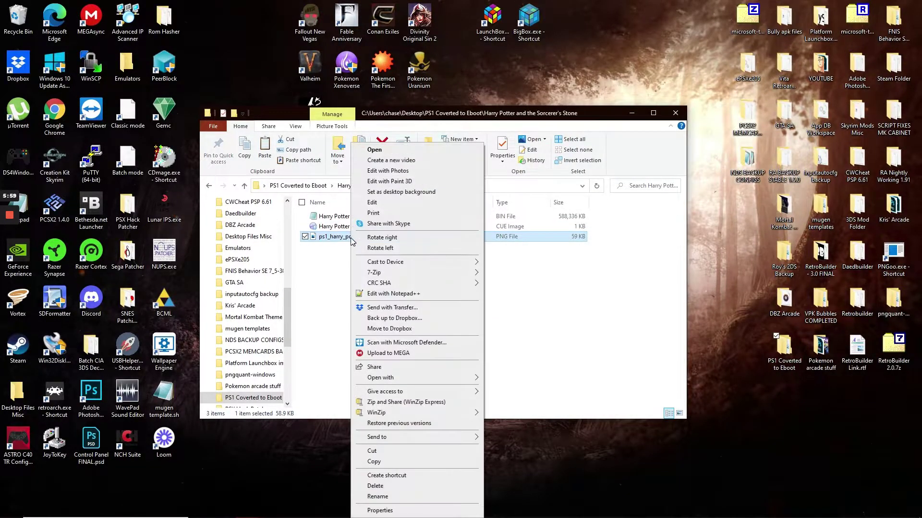
left_click(383, 159)
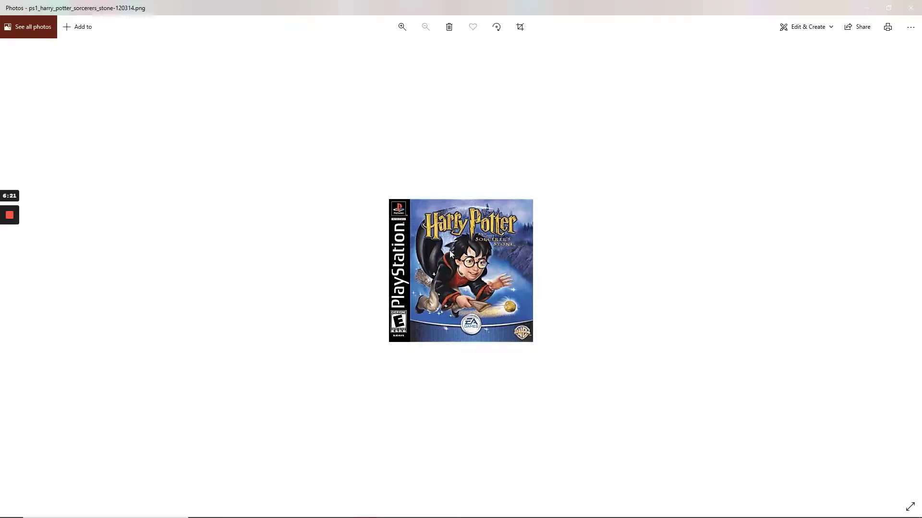
left_click(912, 8)
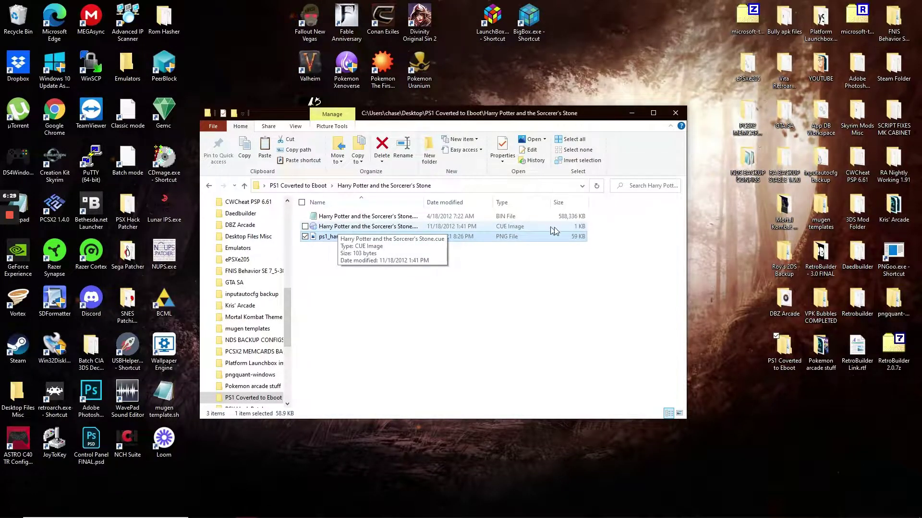
left_click(604, 229)
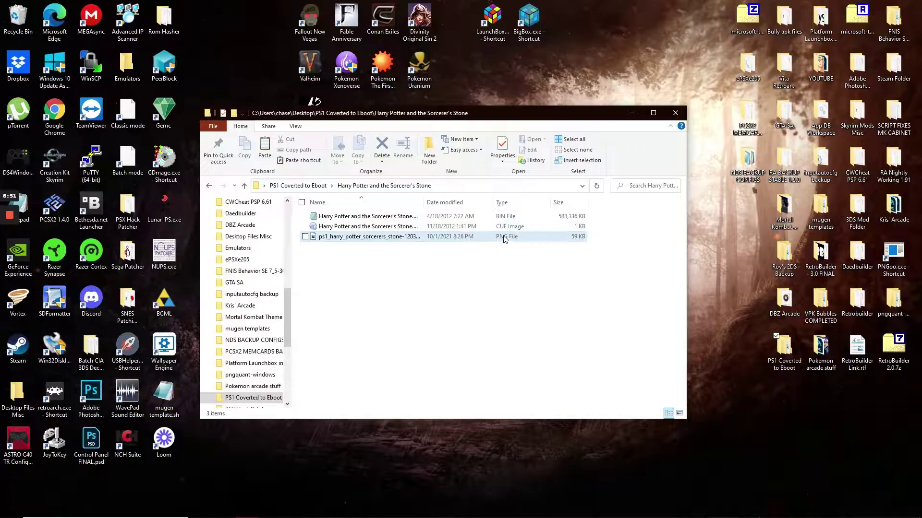
left_click(676, 112)
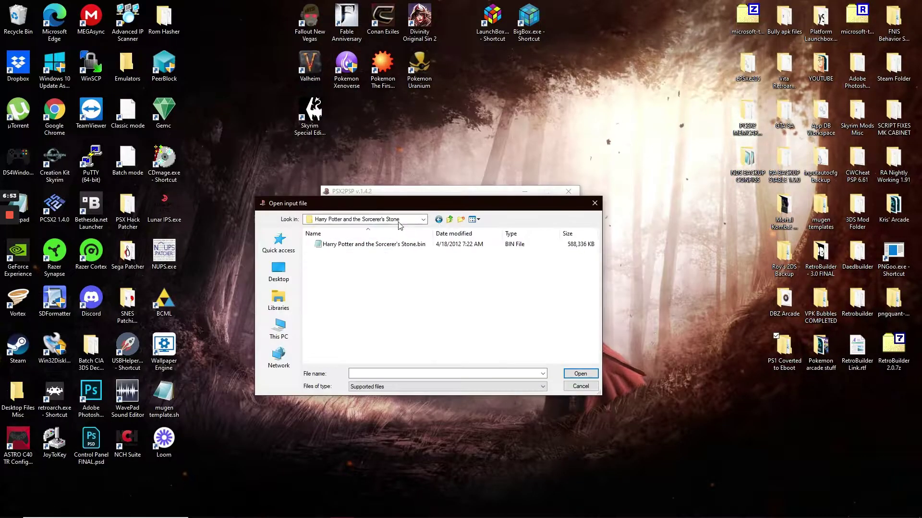
Load Harry Potter and the Sorcerer's Stone.bin as the ISO/PBP file for conversion.
left_click_drag(399, 203, 559, 206)
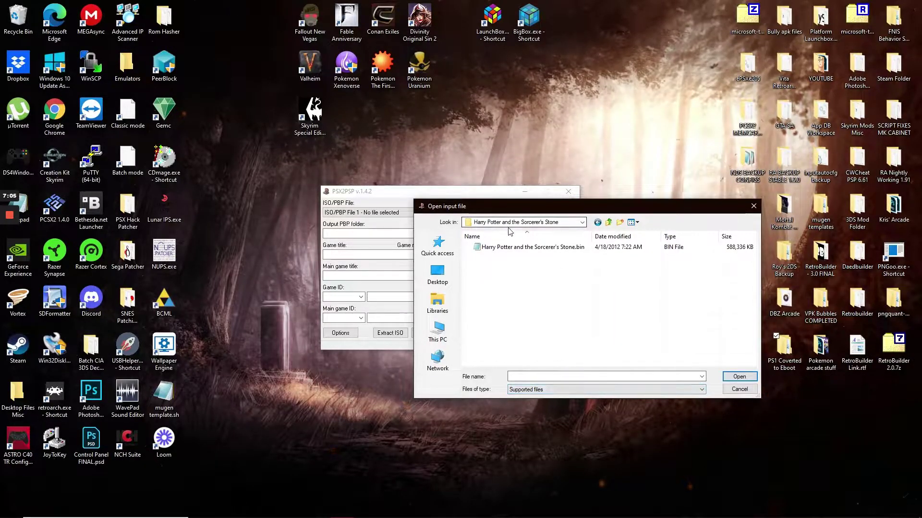
left_click(528, 248)
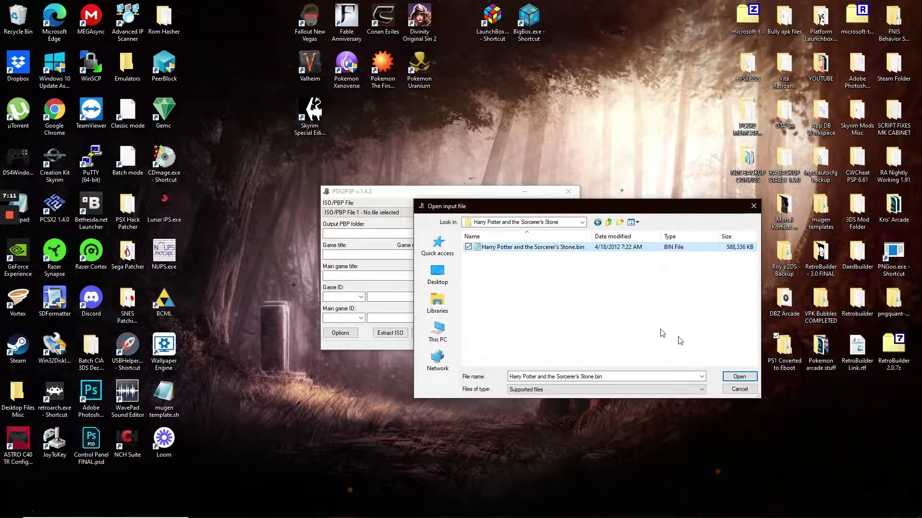
left_click(734, 376)
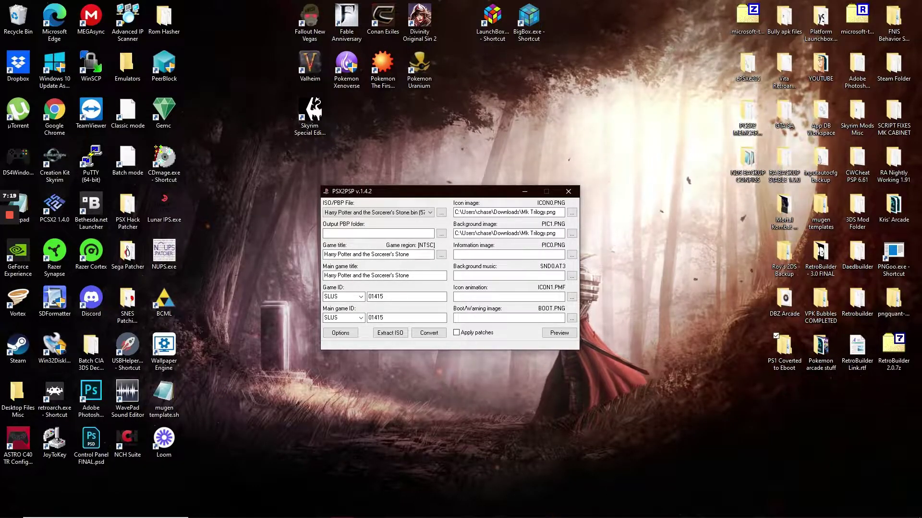
left_click(384, 276)
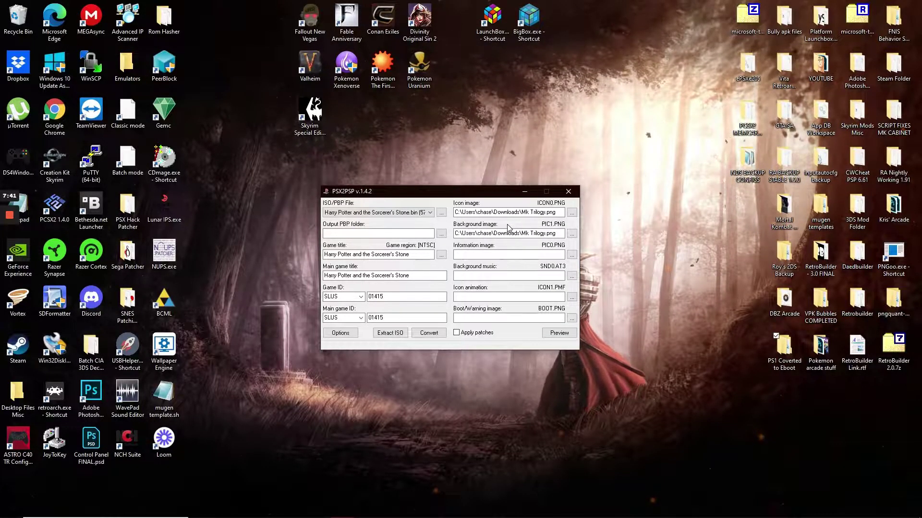
Set both the icon image and the background image to ps1_harry_potter_sorcerers_stone-120314.png.
left_click(571, 212)
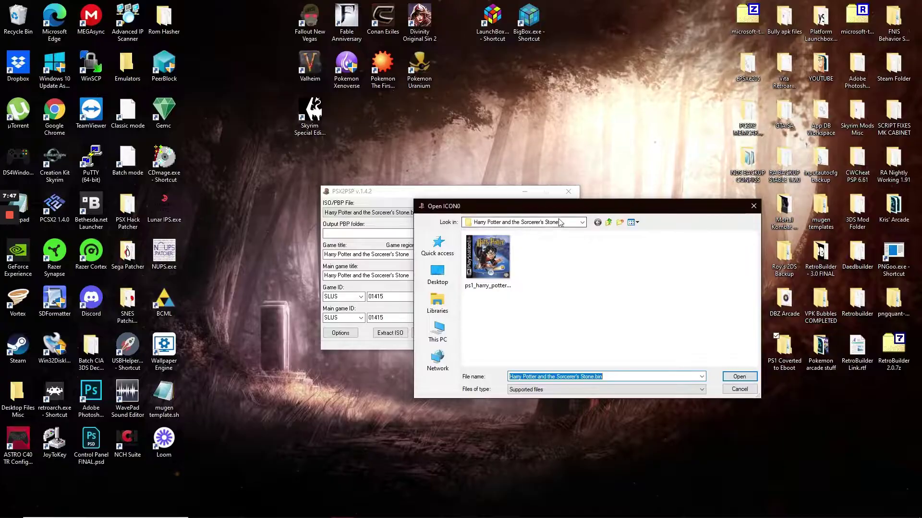
left_click(490, 265)
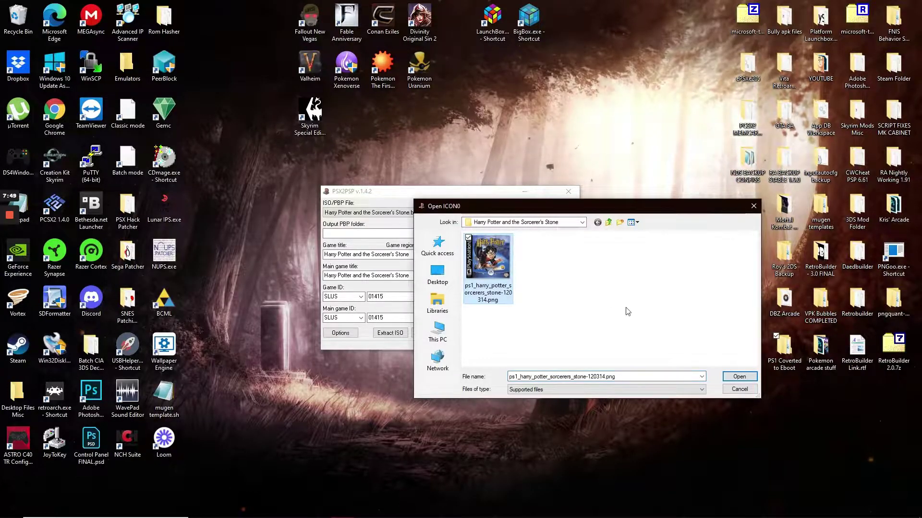
left_click(739, 376)
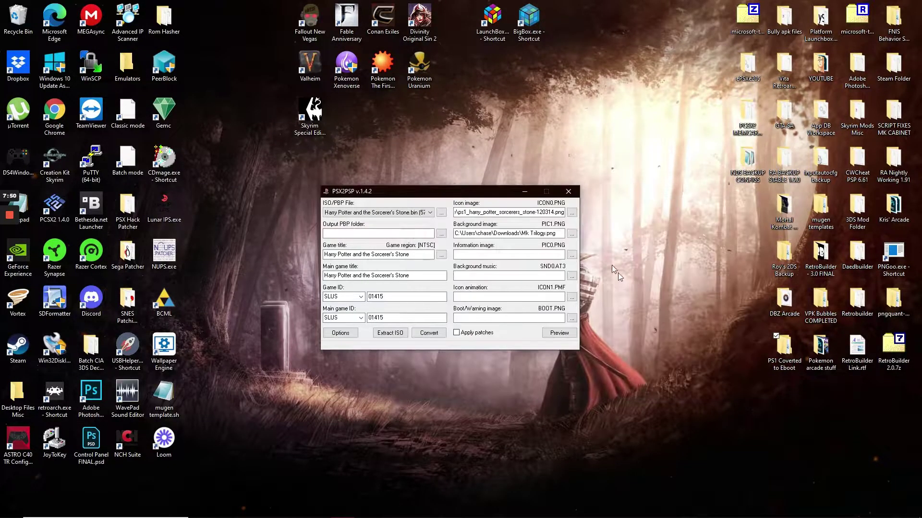
left_click(571, 234)
left_click(491, 264)
left_click(737, 377)
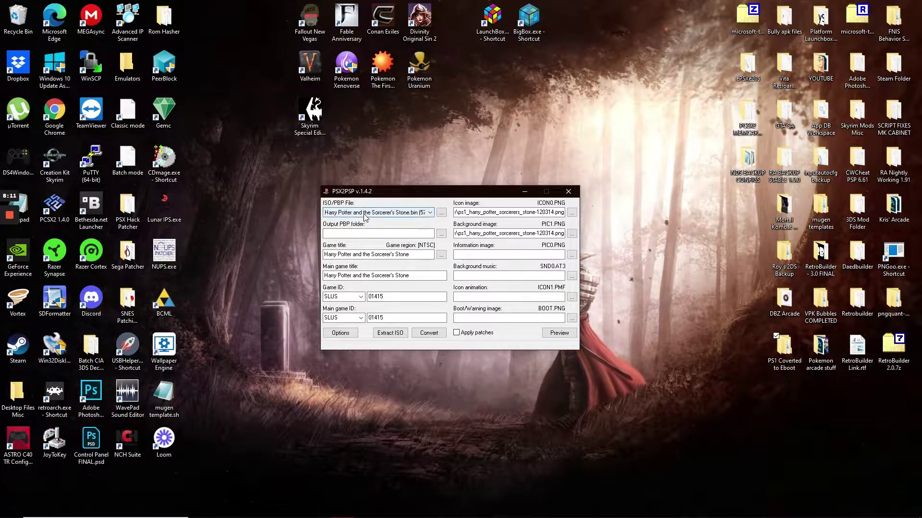
Set the output PBP folder to Harry Potter and the Sorcerer's Stone inside the desktop's PS1 Coverted to Eboot folder.
left_click(440, 234)
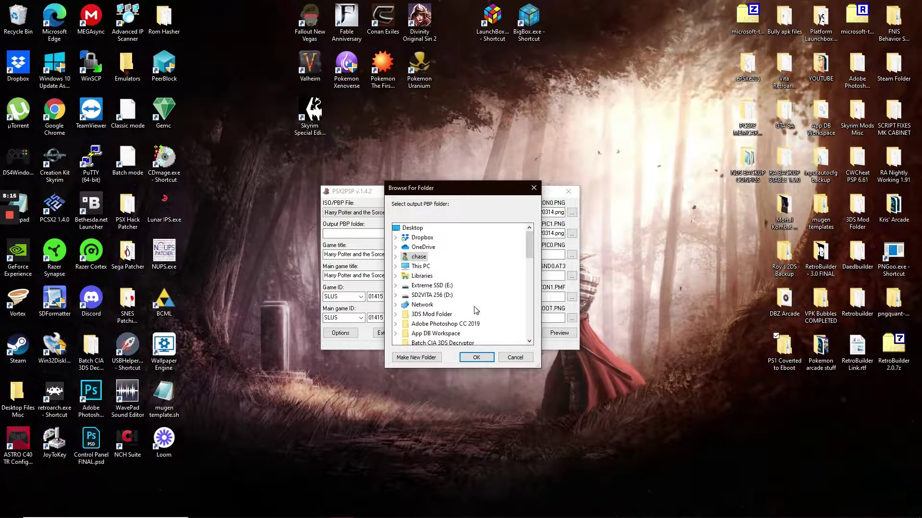
left_click(429, 267)
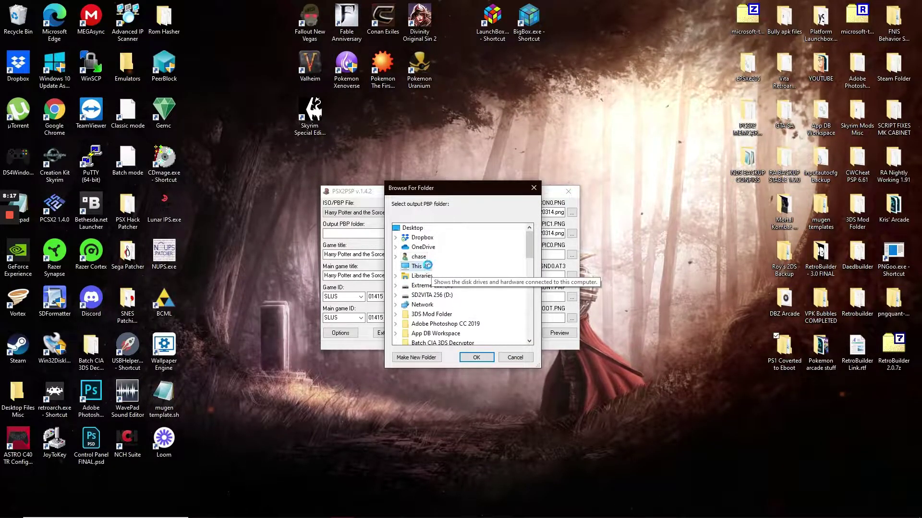
double_click(429, 267)
double_click(430, 257)
scroll(469, 287, "down", 5)
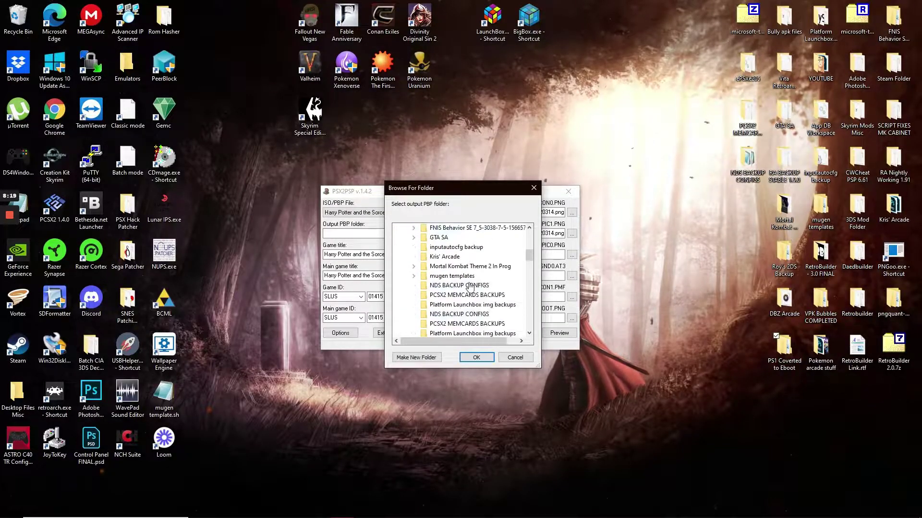
scroll(469, 287, "down", 2)
left_click(457, 276)
double_click(458, 275)
left_click(470, 295)
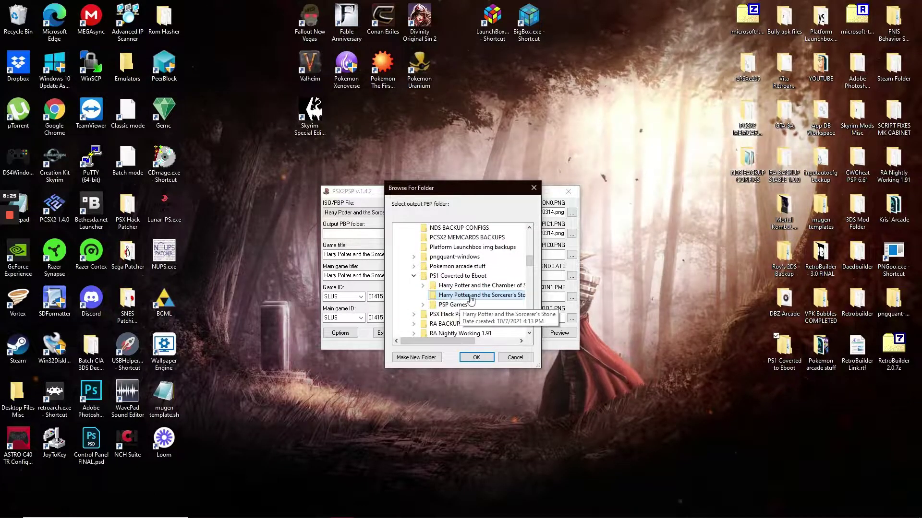
left_click(476, 357)
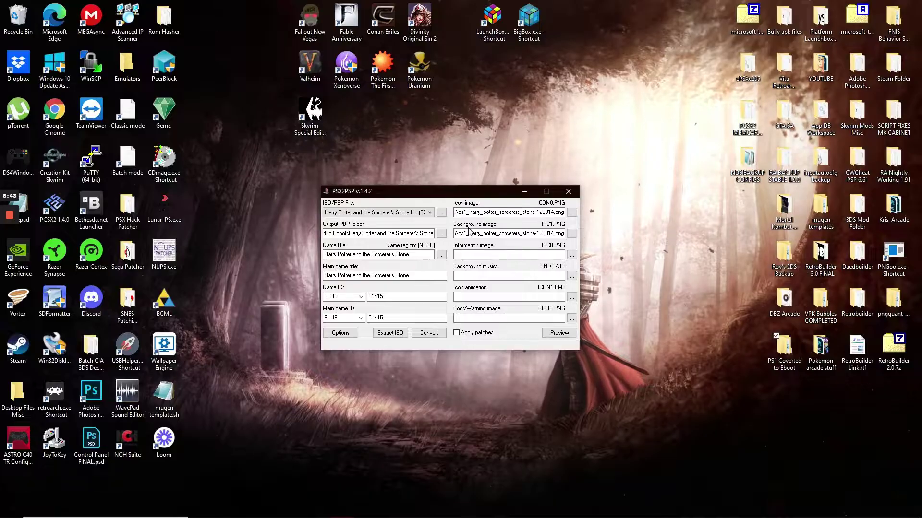
Preview the Game, Save and Boot screens of the EBOOT, then close the preview.
left_click(557, 333)
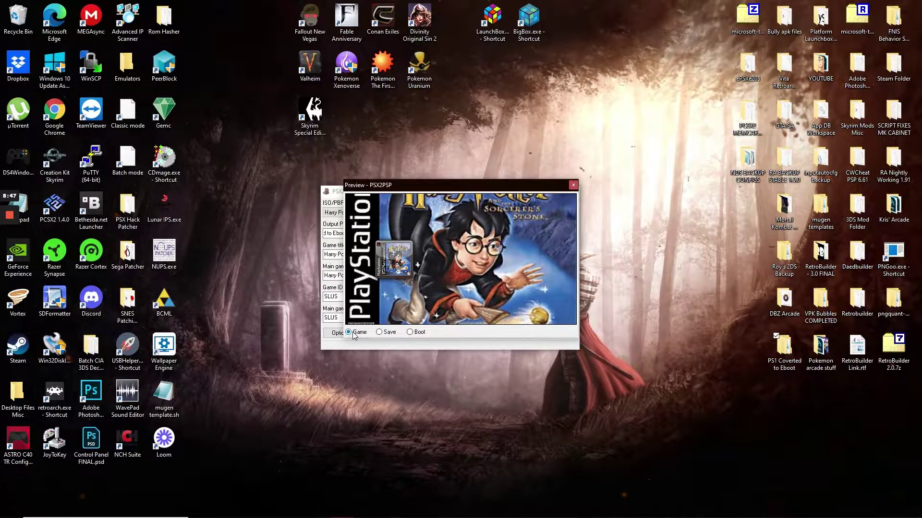
left_click(379, 333)
left_click(409, 333)
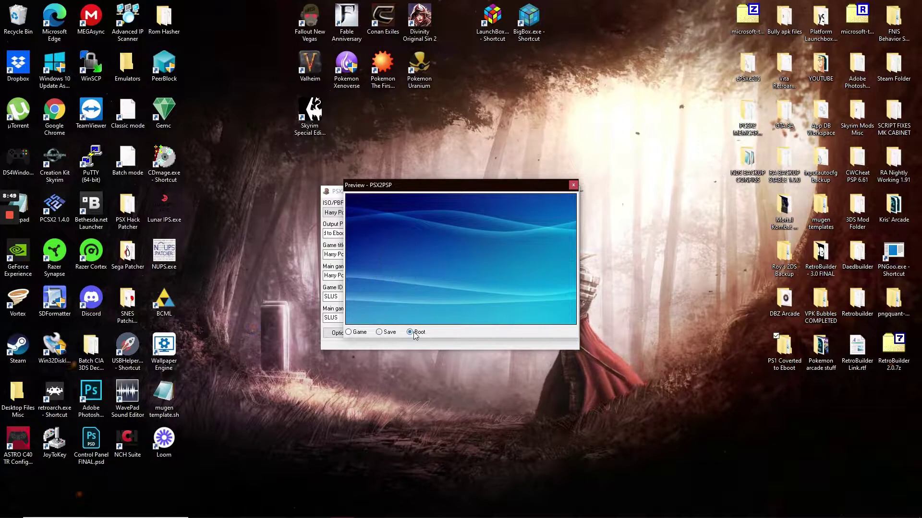
left_click(349, 333)
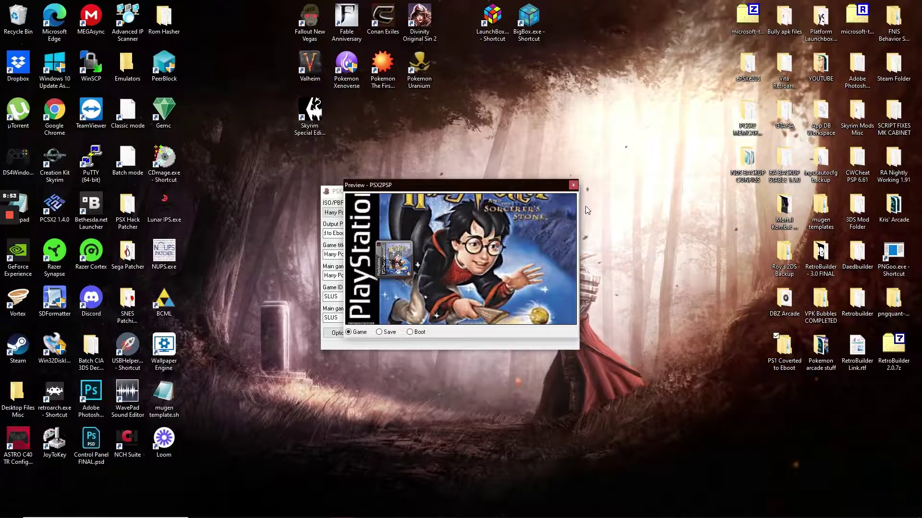
left_click(573, 186)
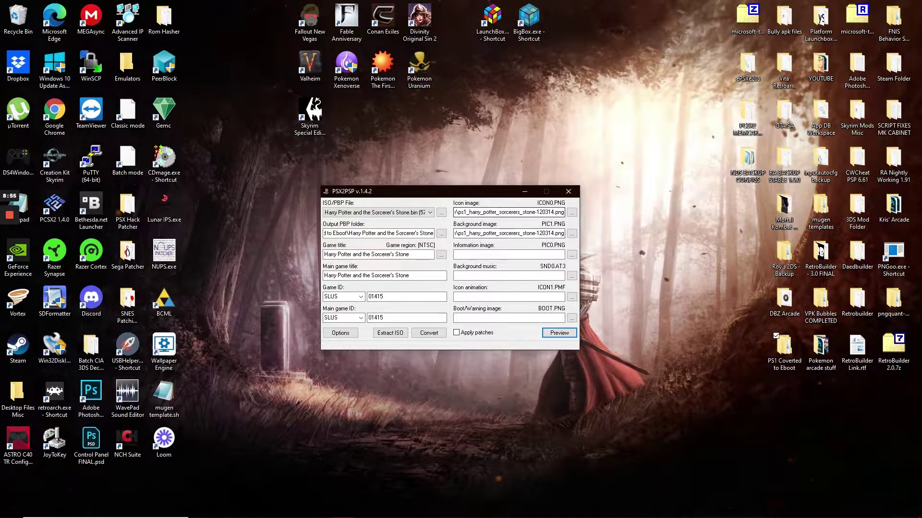
Enable Apply patches, convert the game to an EBOOT, and close PSX2PSP once the conversion finishes.
left_click(483, 334)
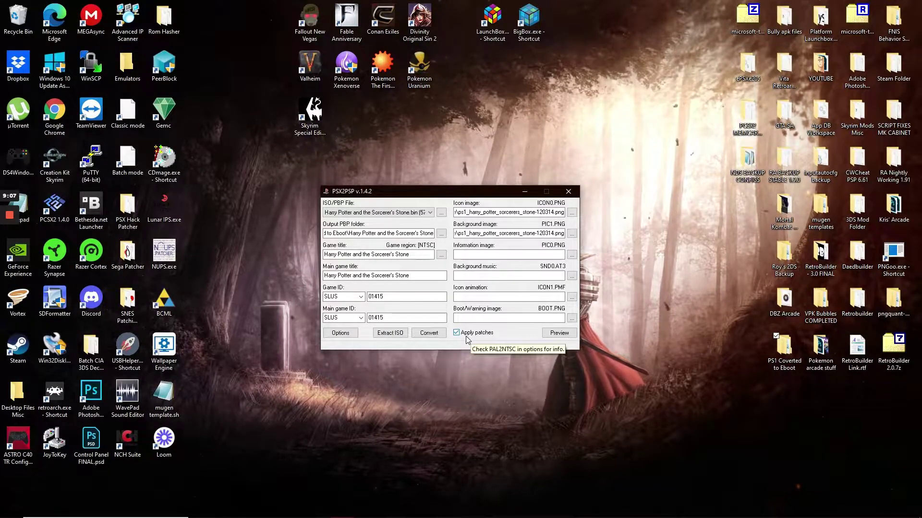
left_click(438, 337)
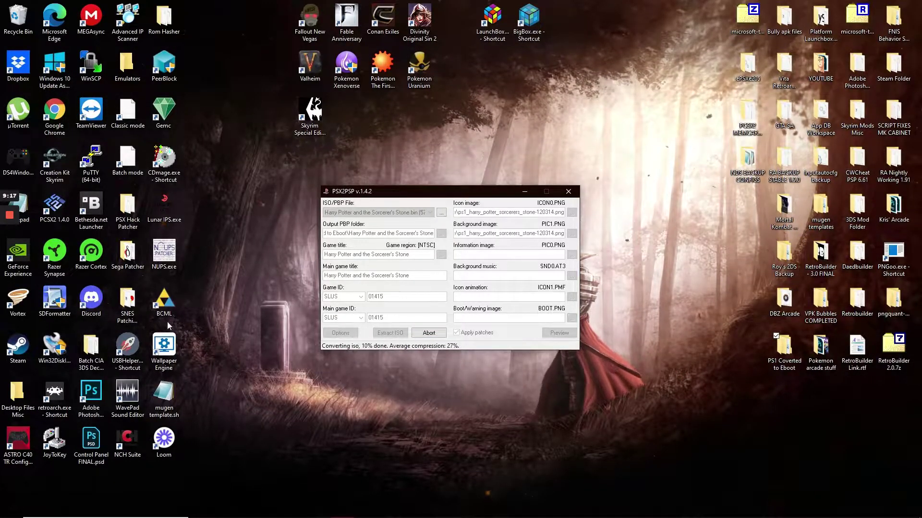
mouse_move(8, 237)
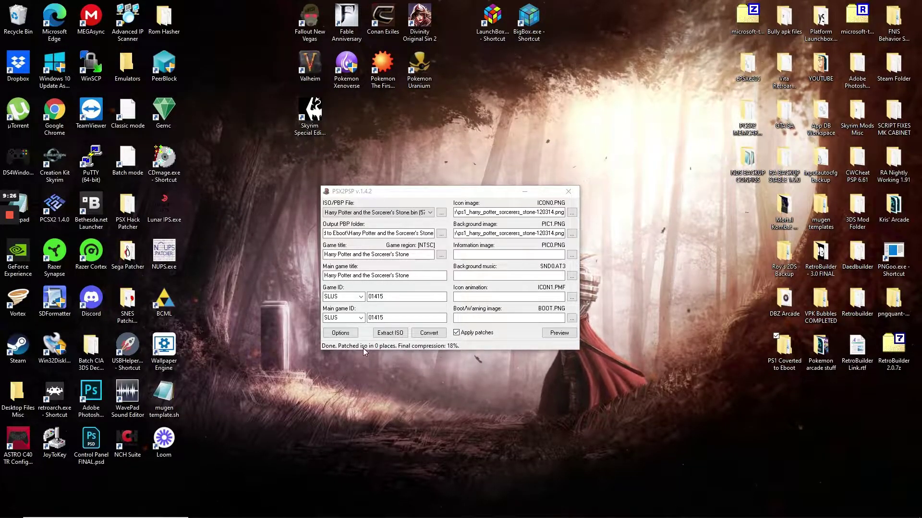
left_click(576, 192)
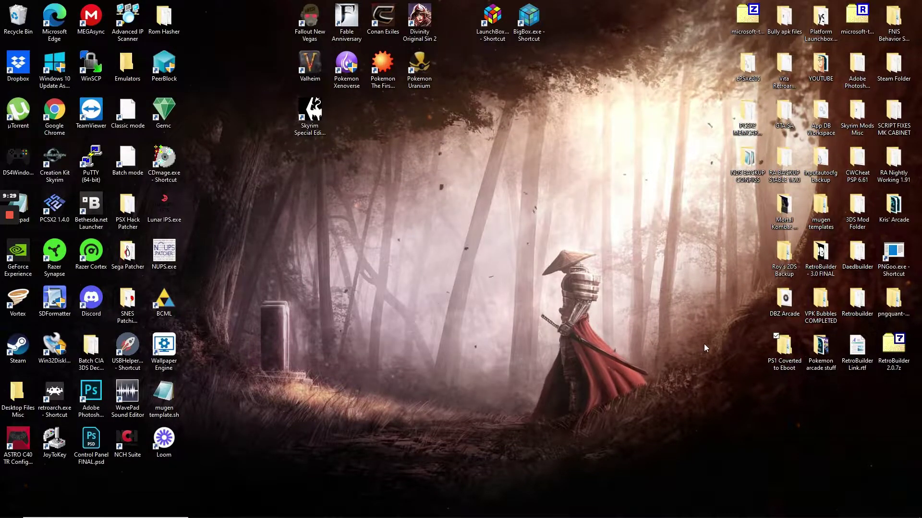
Check the SLUS01415 output folder inside Harry Potter and the Sorcerer's Stone in the desktop's PS1 Coverted to Eboot folder.
double_click(770, 356)
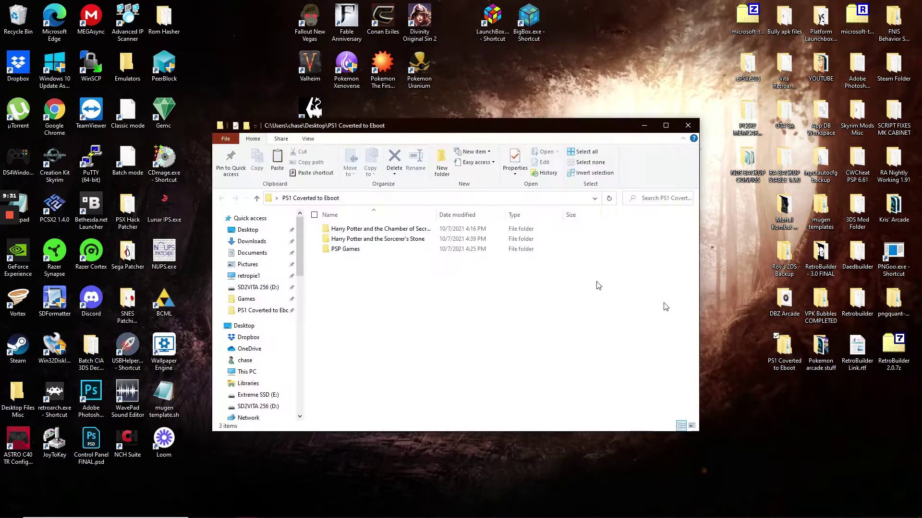
double_click(383, 240)
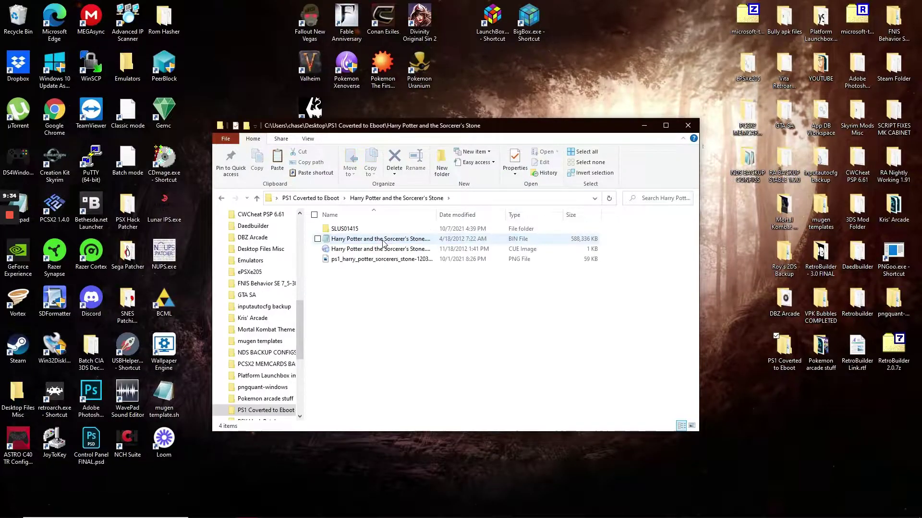
double_click(346, 229)
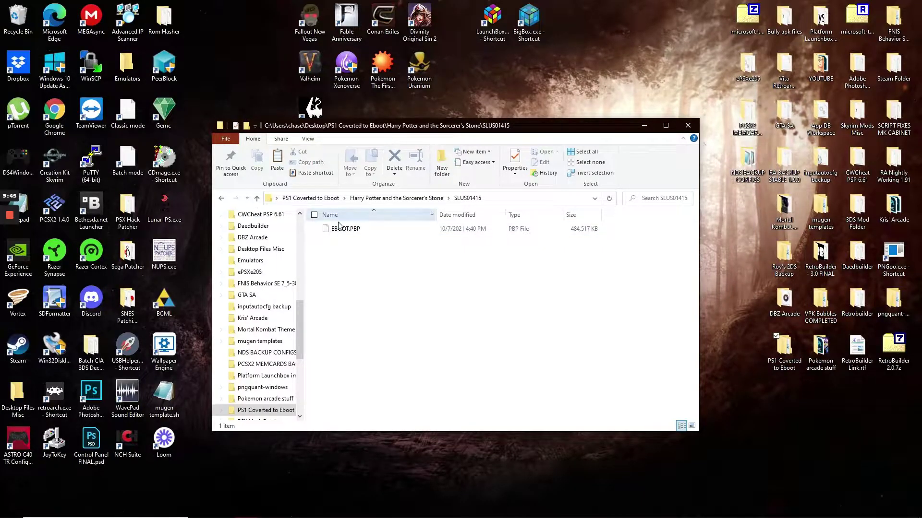
Copy the whole SLUS01415 folder from the Harry Potter and the Sorcerer's Stone folder and minimize that window.
left_click(221, 198)
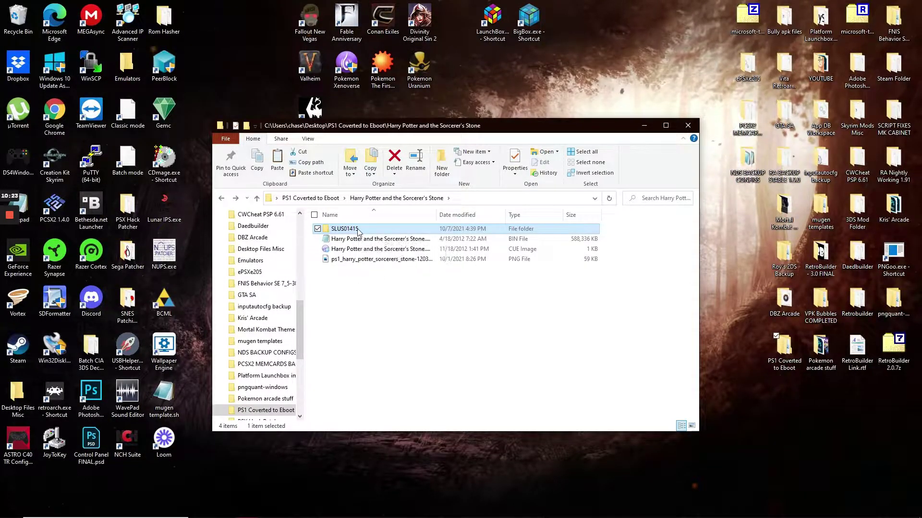
right_click(357, 232)
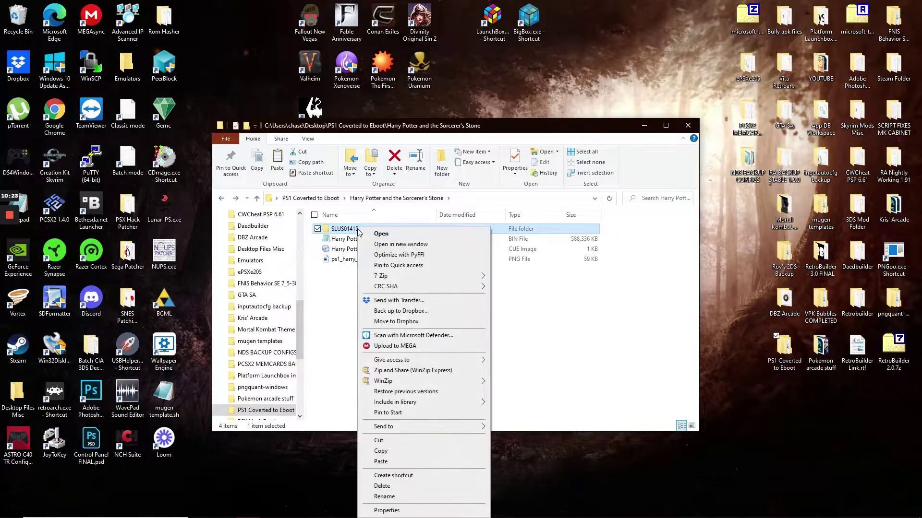
left_click(381, 450)
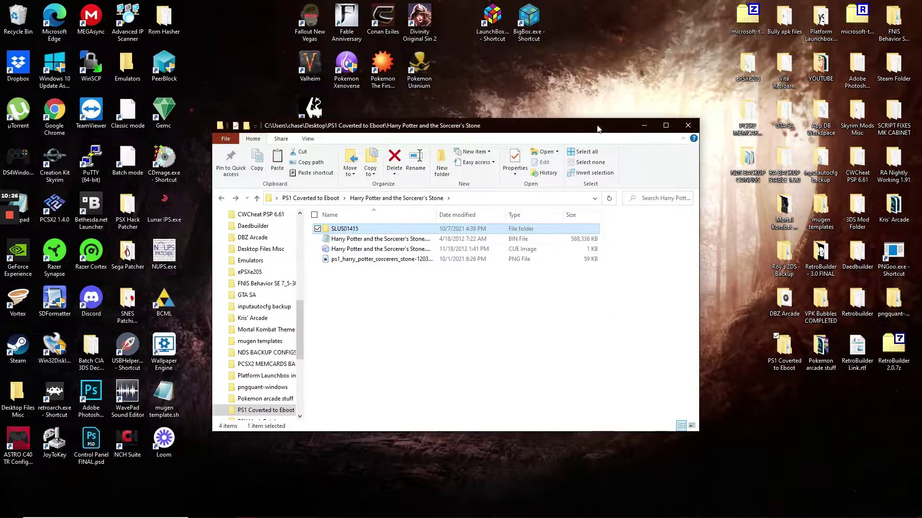
left_click(646, 125)
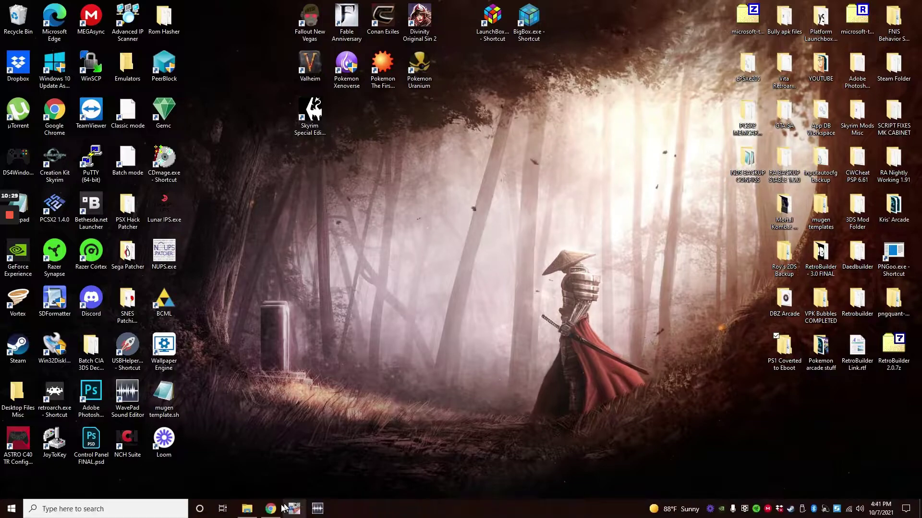
Open the pspemu\PSP\GAME folder on the SD2VITA 256 (D:) card.
left_click(246, 508)
left_click(235, 263)
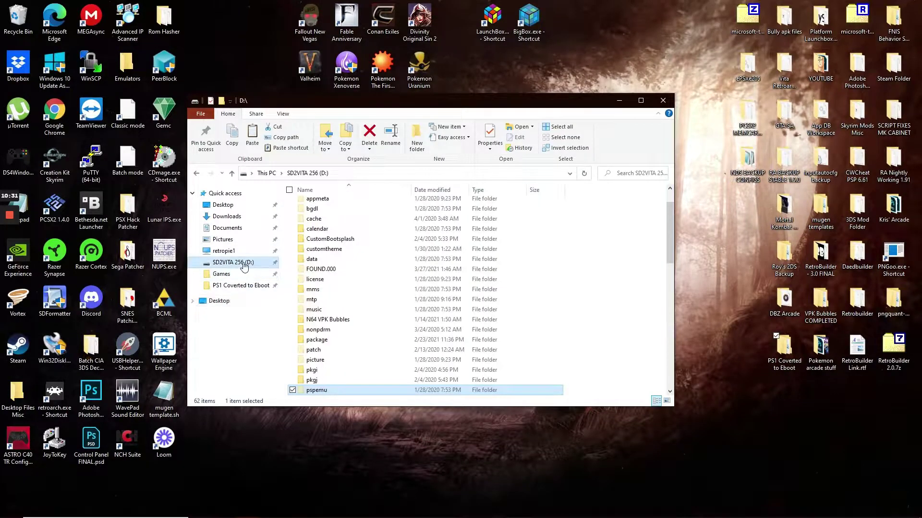
scroll(348, 354, "down", 5)
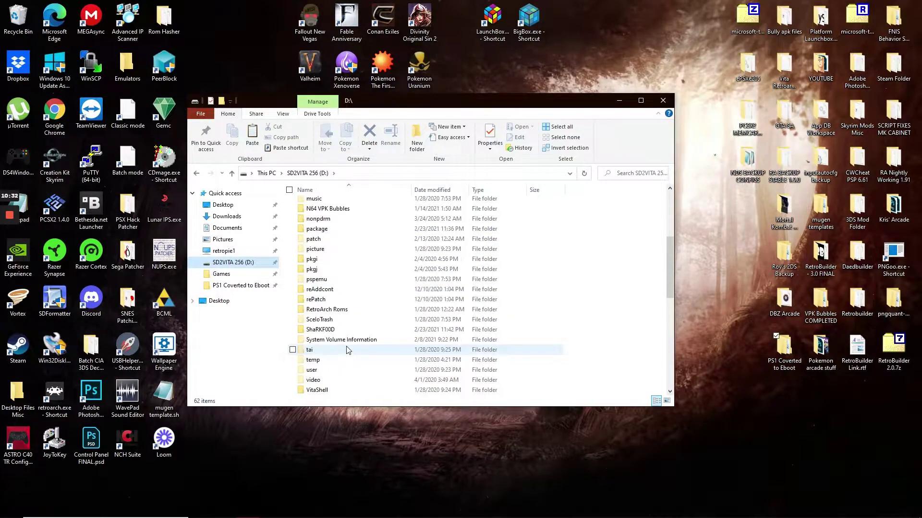
left_click(336, 281)
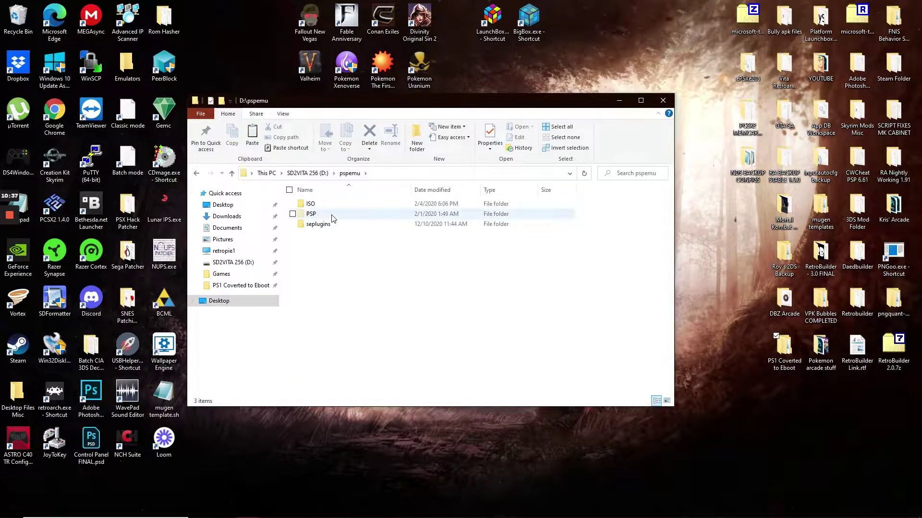
double_click(333, 215)
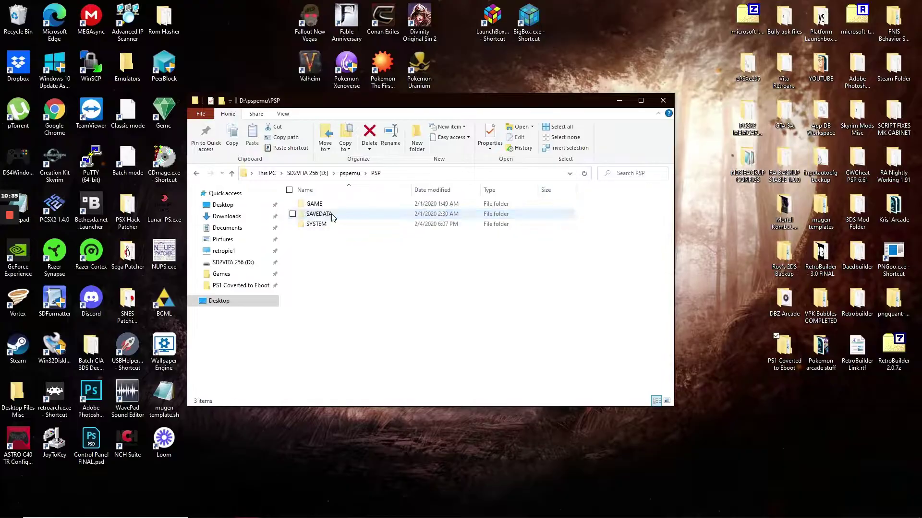
double_click(332, 205)
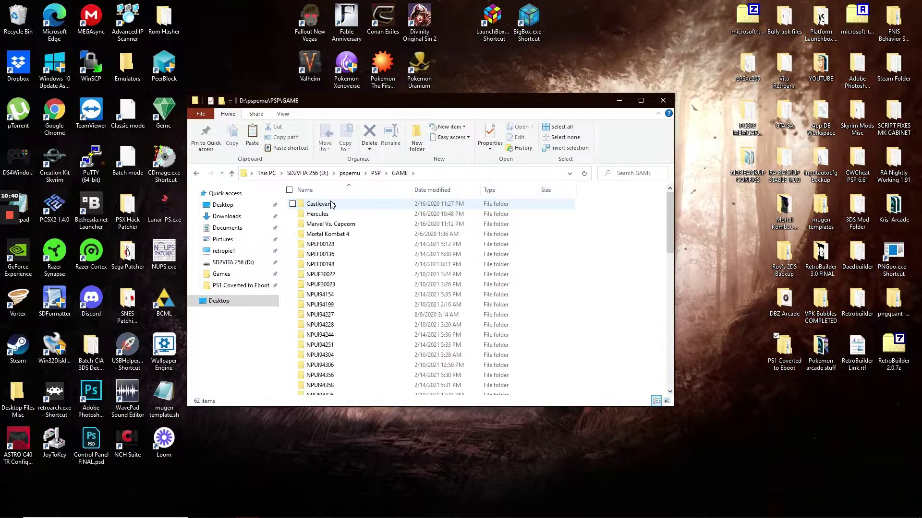
Look through the existing PSP and PS1 game folders in the card's GAME folder.
scroll(343, 312, "down", 3)
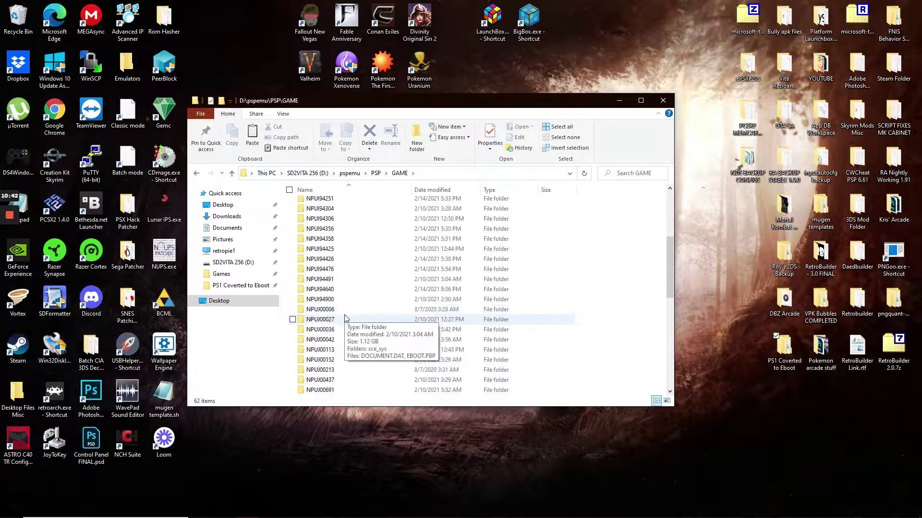
scroll(350, 326, "up", 3)
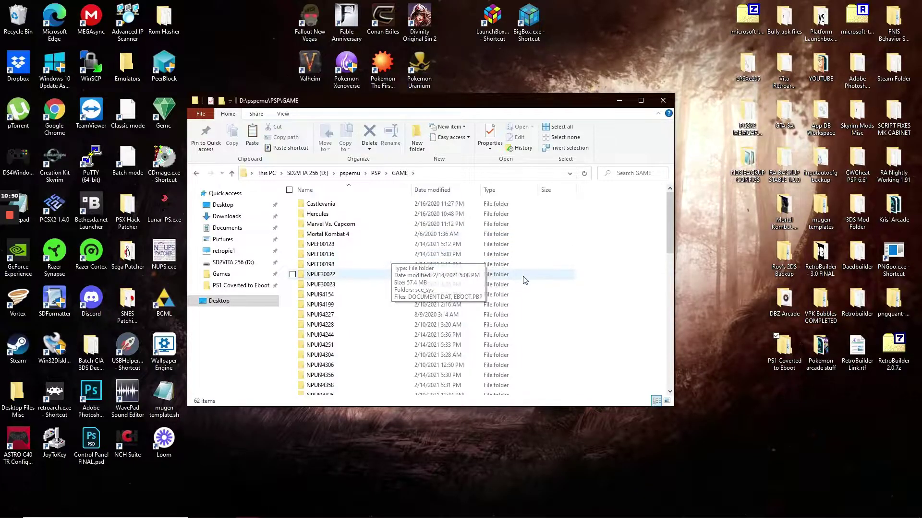
scroll(523, 278, "down", 6)
scroll(524, 287, "down", 5)
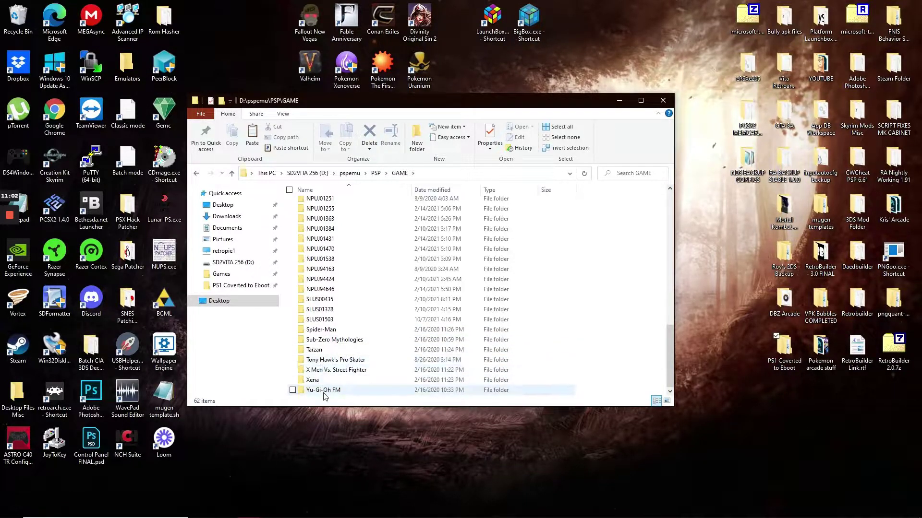
scroll(352, 345, "up", 1)
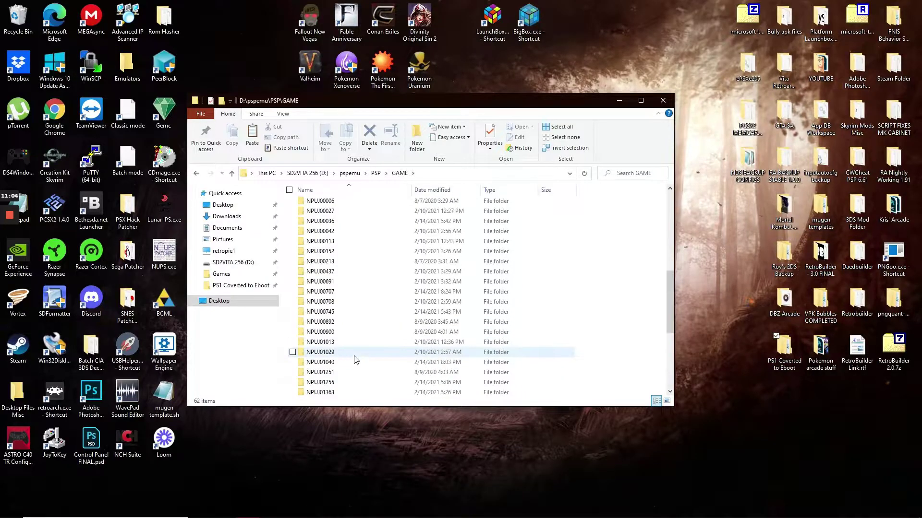
scroll(353, 360, "up", 14)
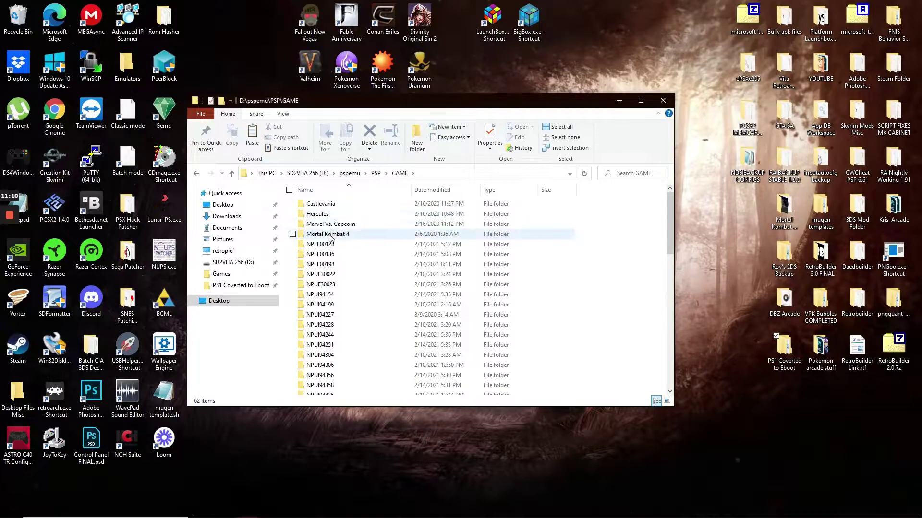
scroll(334, 274, "down", 7)
scroll(334, 273, "down", 7)
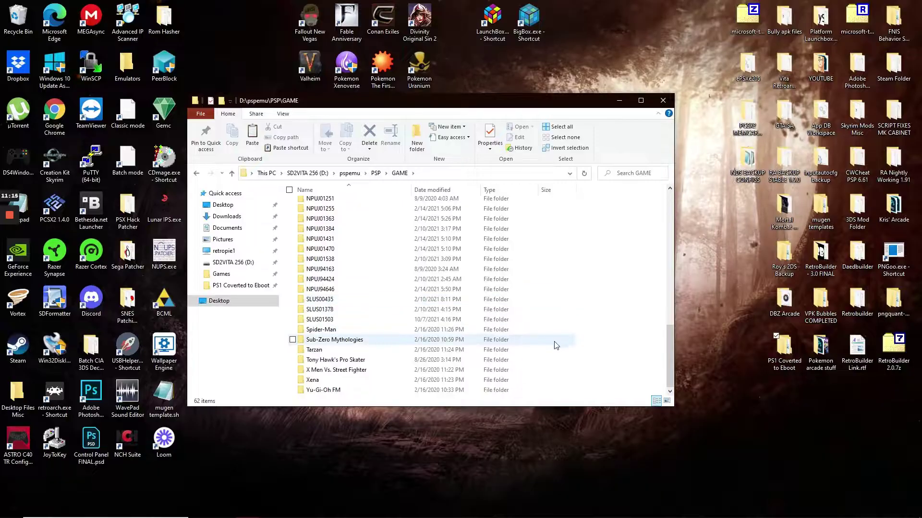
Paste the copied SLUS01415 folder into the card's pspemu\PSP\GAME folder and let the transfer finish.
right_click(593, 349)
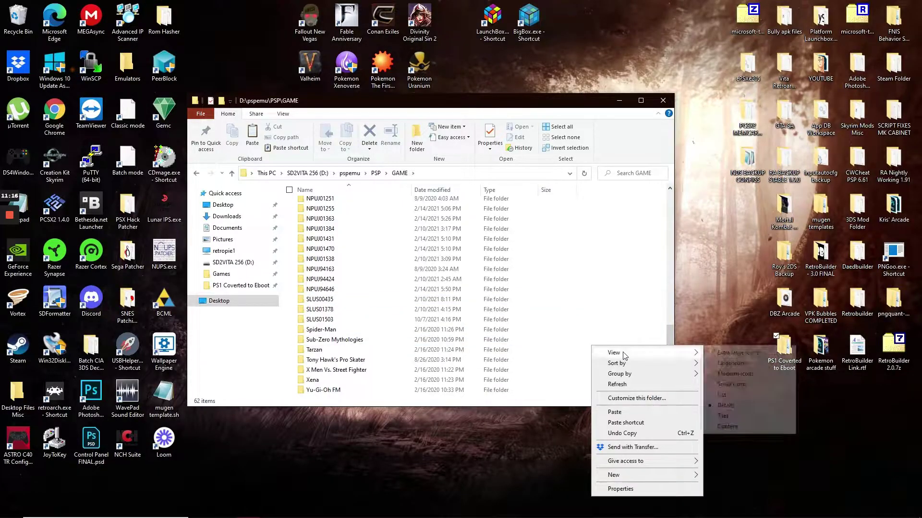
left_click(626, 411)
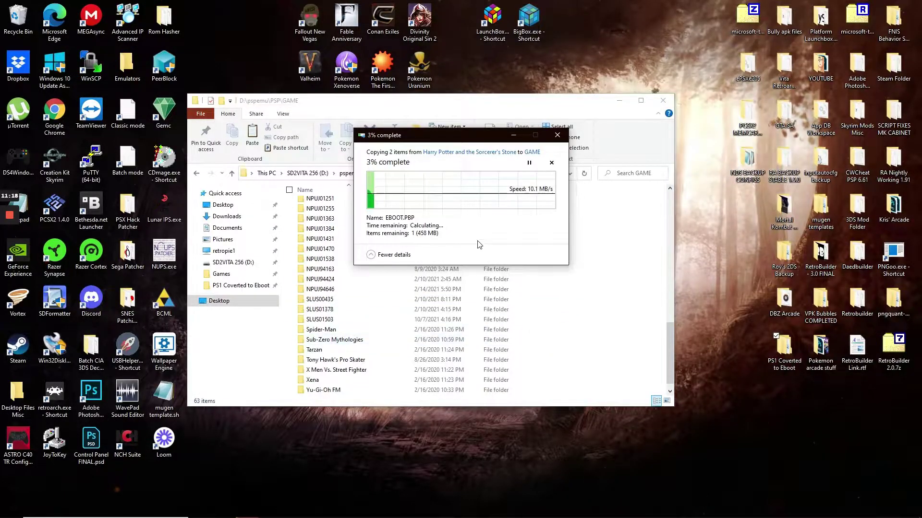
mouse_move(10, 254)
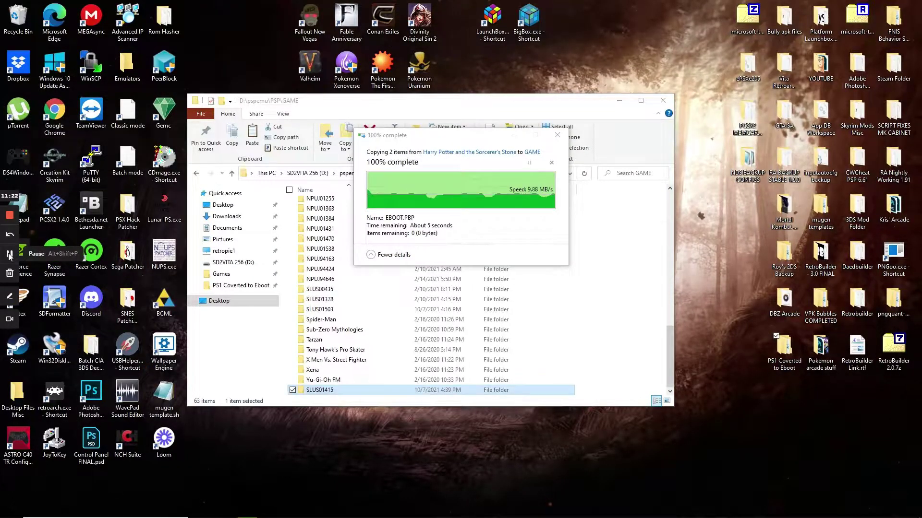
Check inside the SLUS01415 folder on the card, return to the GAME folder and look over its list.
double_click(342, 390)
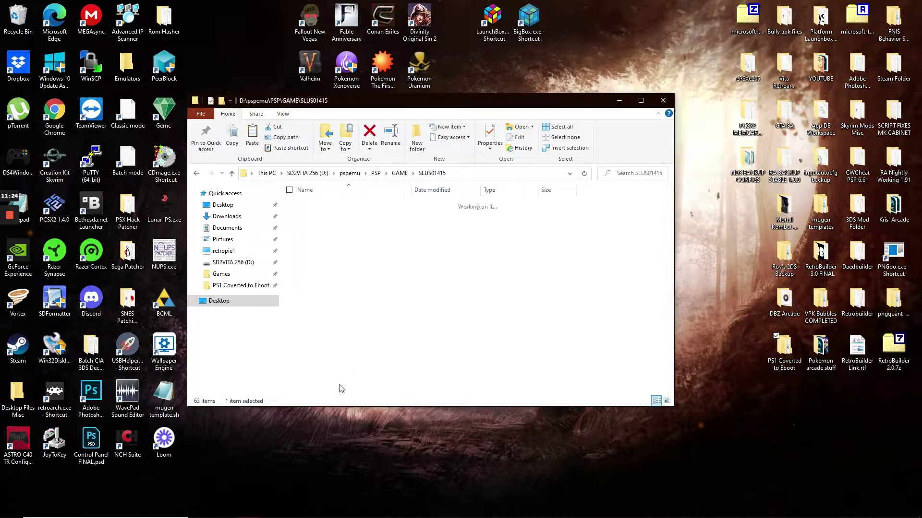
left_click(196, 174)
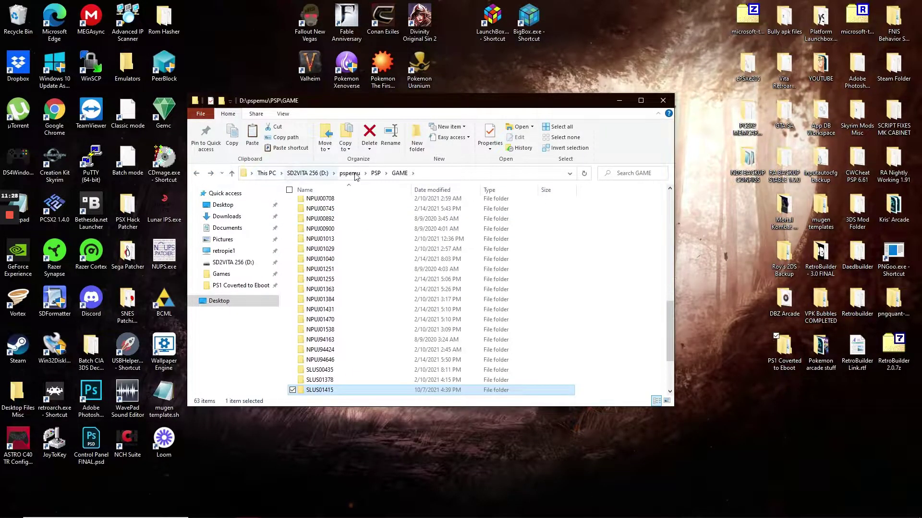
scroll(521, 307, "up", 14)
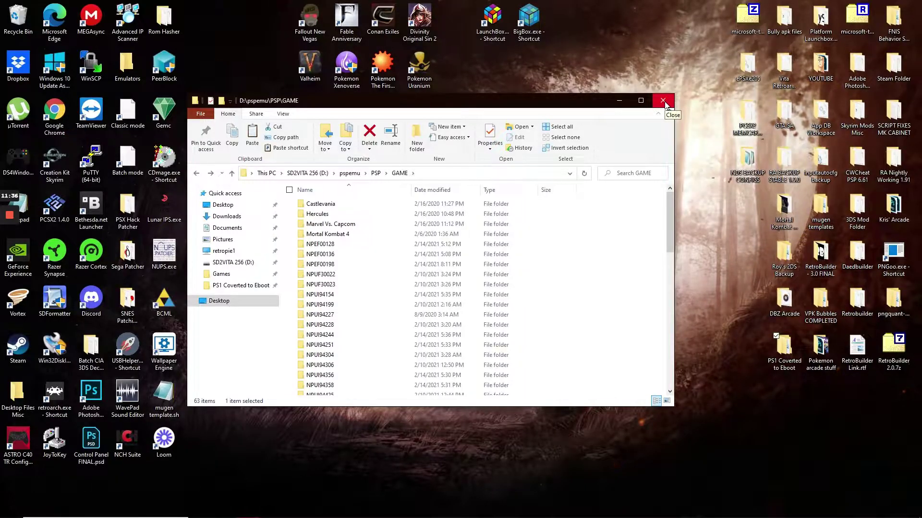
mouse_move(10, 256)
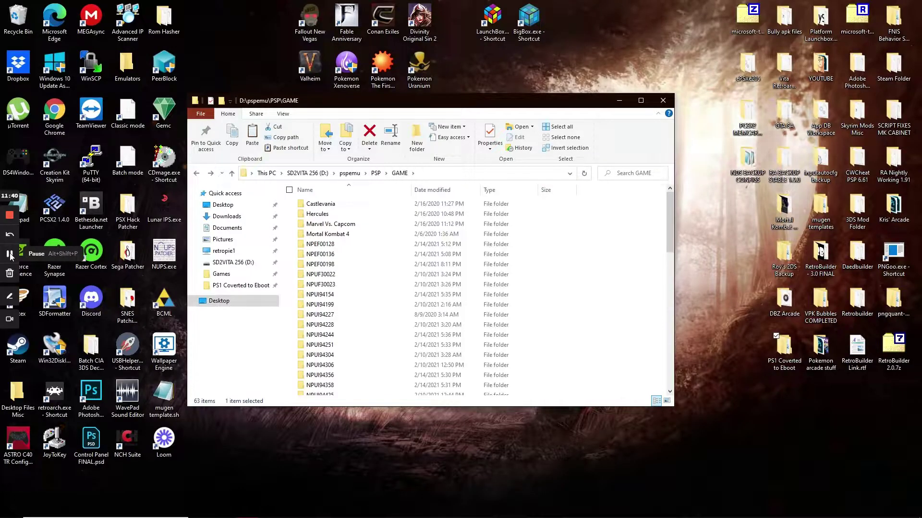
left_click(12, 247)
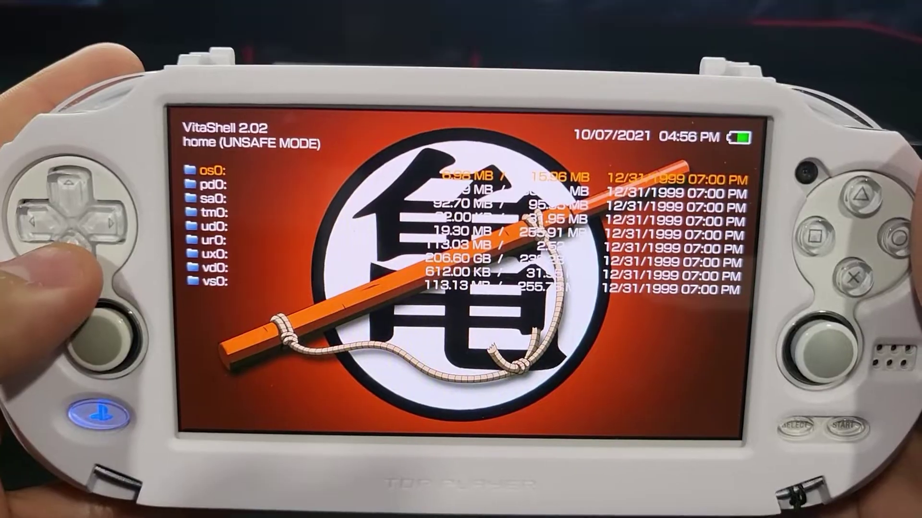
key("Down")
key("Down")
key("Down")
key("Down")
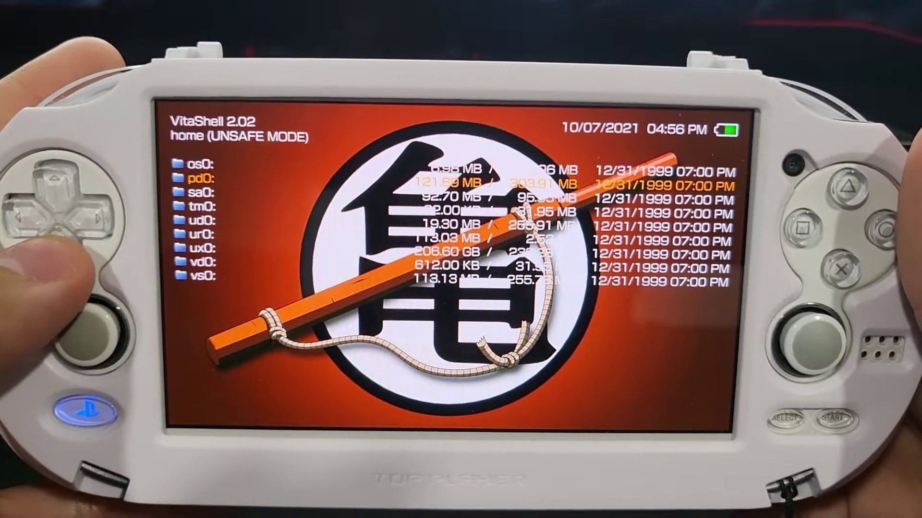
key("Down")
key("Down")
key("Return")
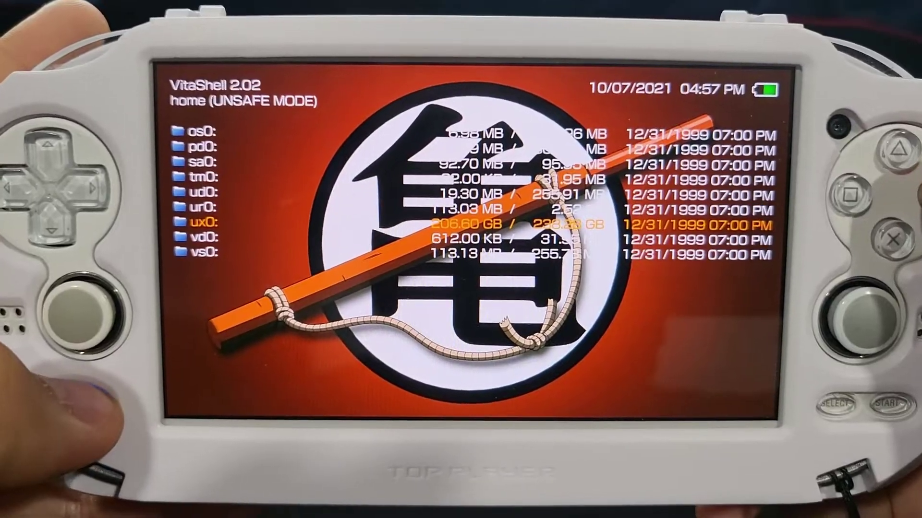
key("super")
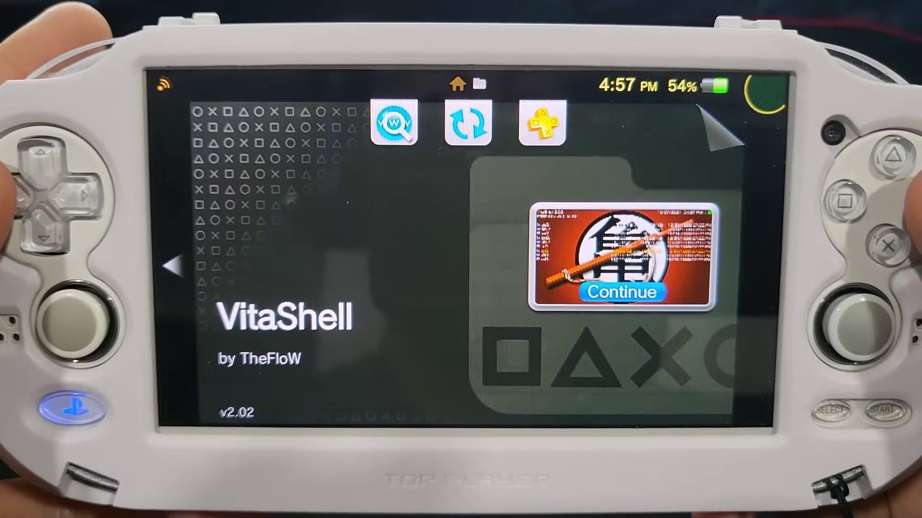
key("super")
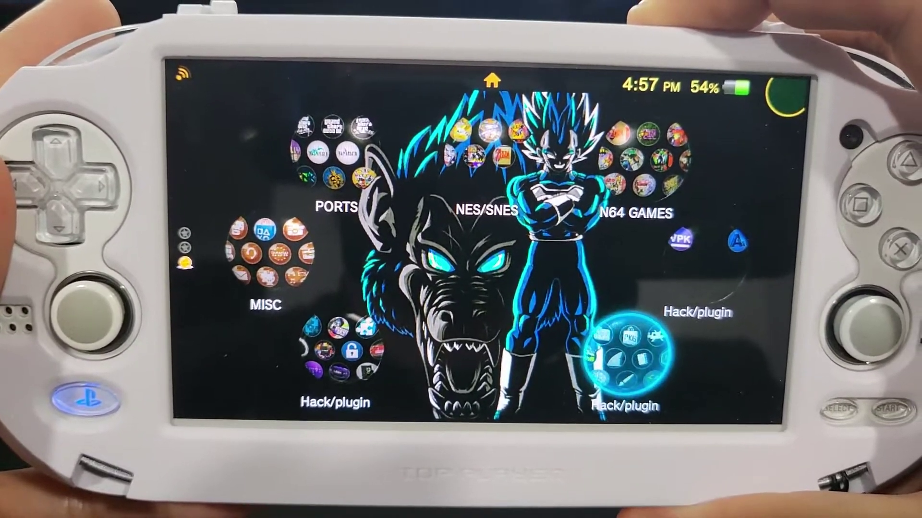
key("XF86AudioRaiseVolume")
key("XF86AudioLowerVolume")
key("XF86AudioLowerVolume")
key("XF86AudioLowerVolume")
key("XF86AudioLowerVolume")
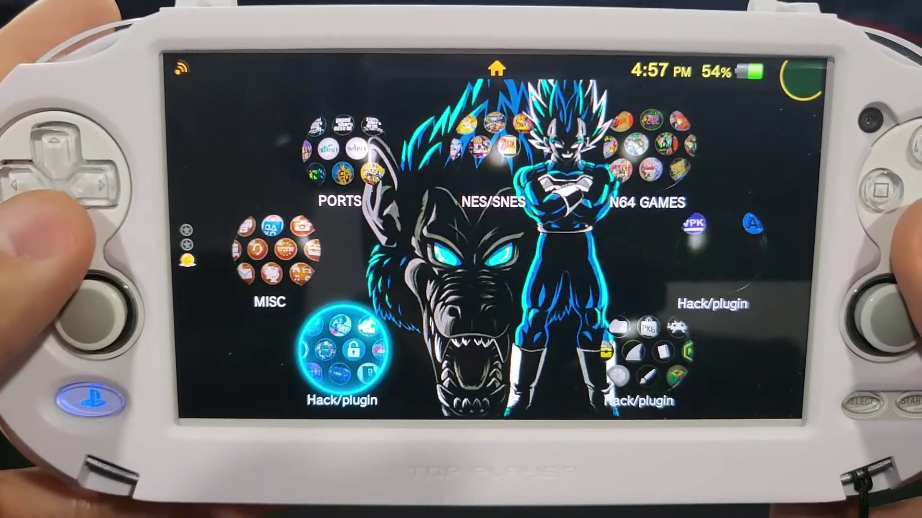
key("Down")
key("Down")
key("Down")
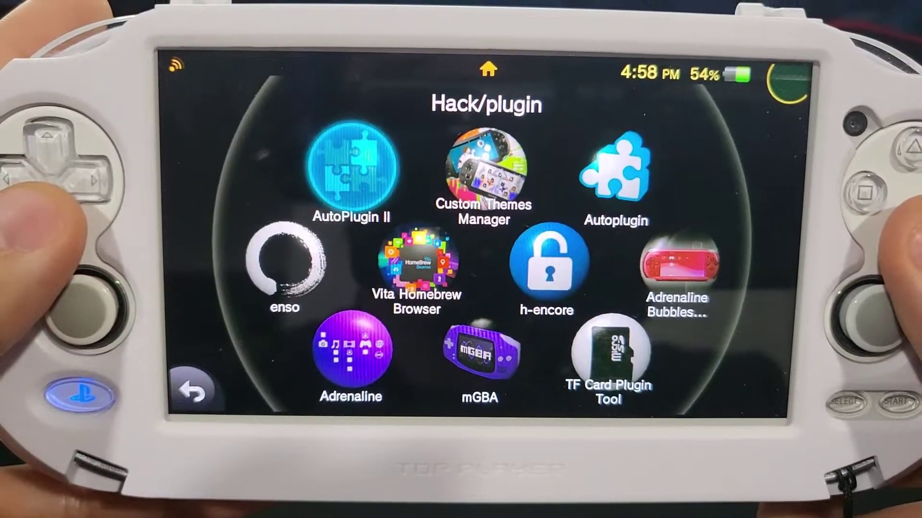
key("Return")
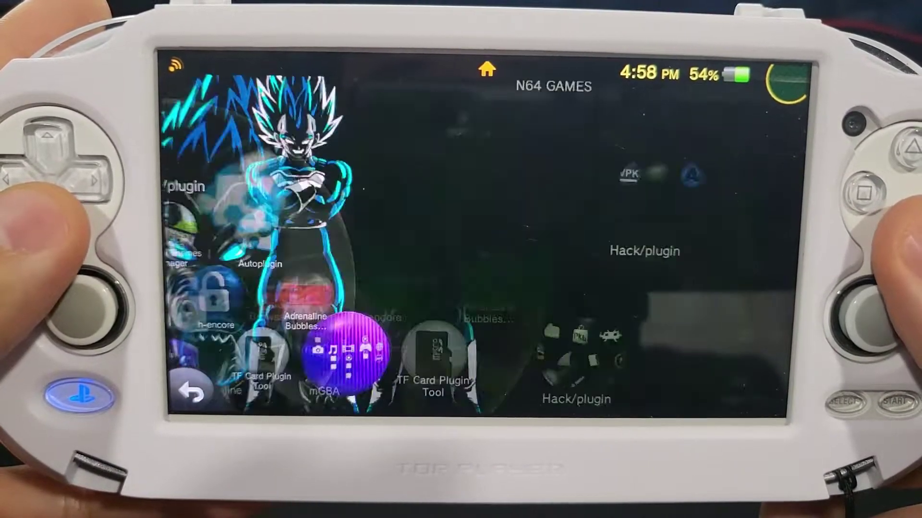